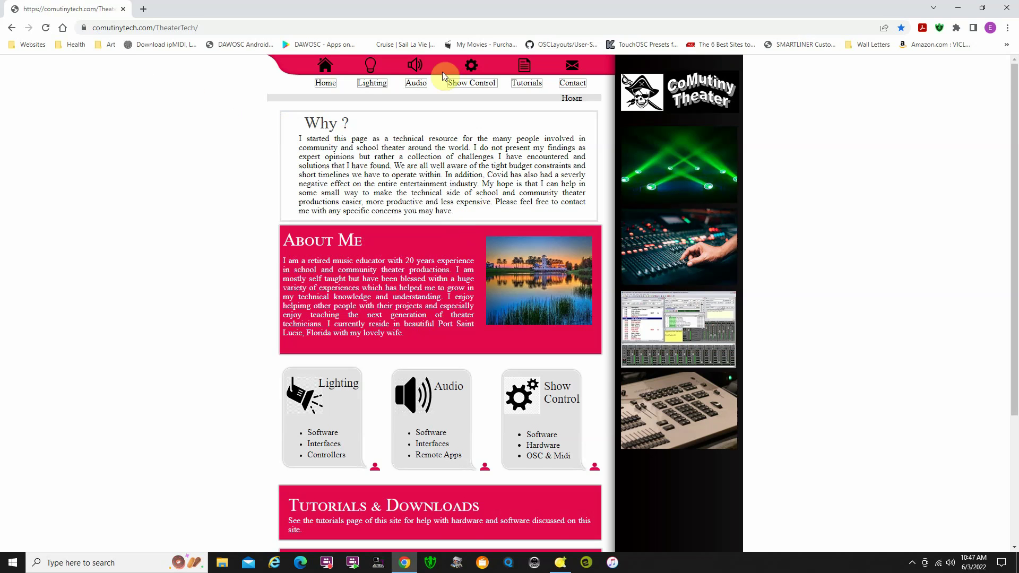
Step: View the Lighting page of the theater tech site, open the linked QLC+ website, and close it again
click(377, 88)
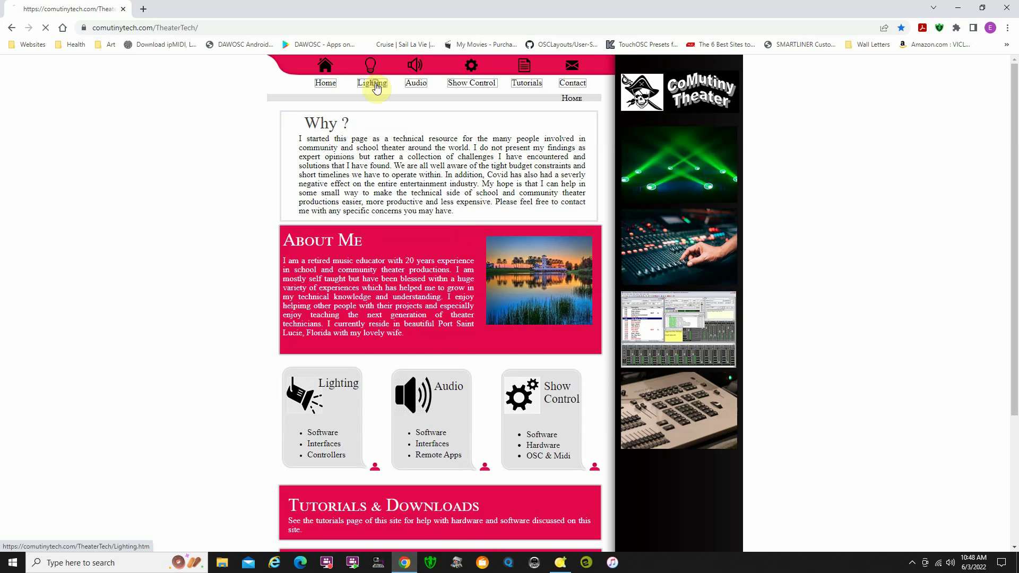
click(337, 186)
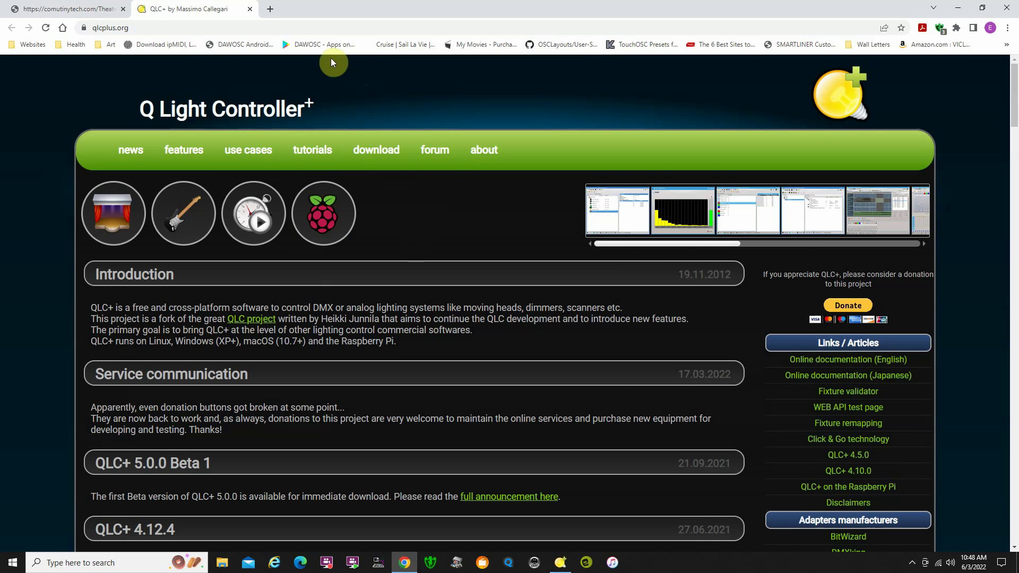
click(250, 9)
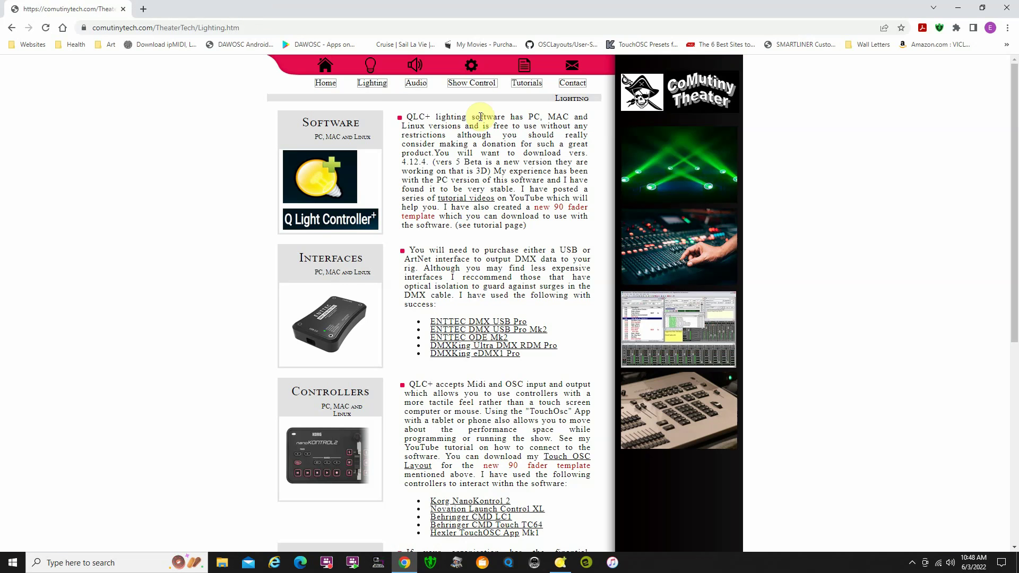
Step: View the site's Show Control page, open the linked SFX software download page, and close it again
click(473, 84)
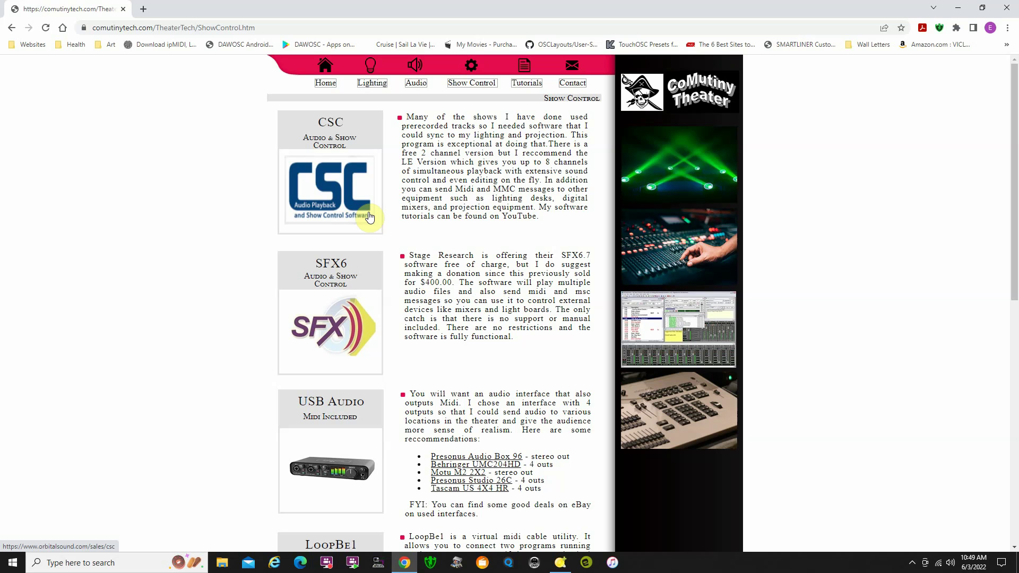
click(333, 334)
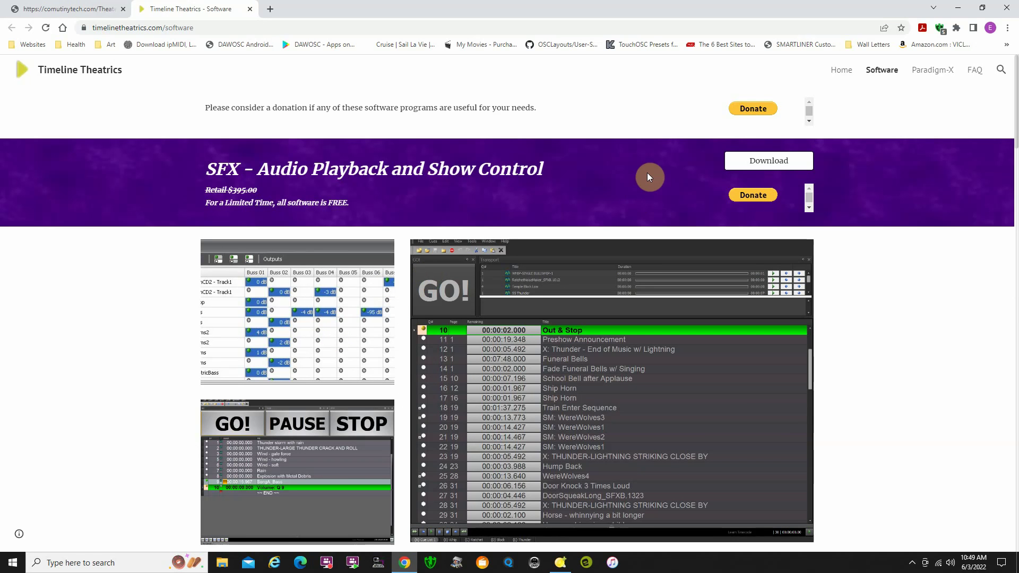
click(748, 169)
click(250, 9)
Step: Open the LoopBe1 download page from the Show Control page, examine the free LoopBe1 entry, and close it
scroll(467, 255, down, 7)
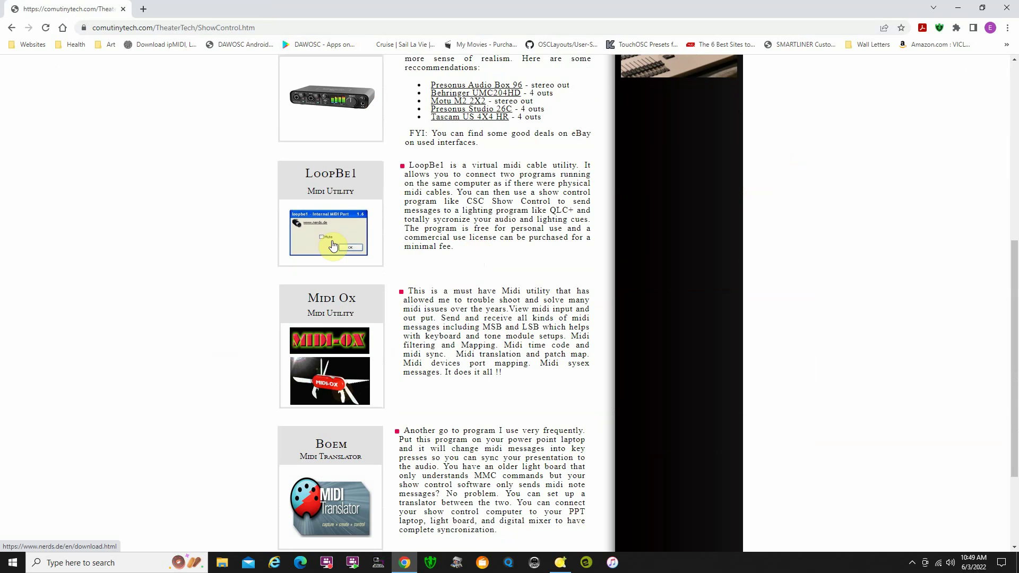
click(333, 246)
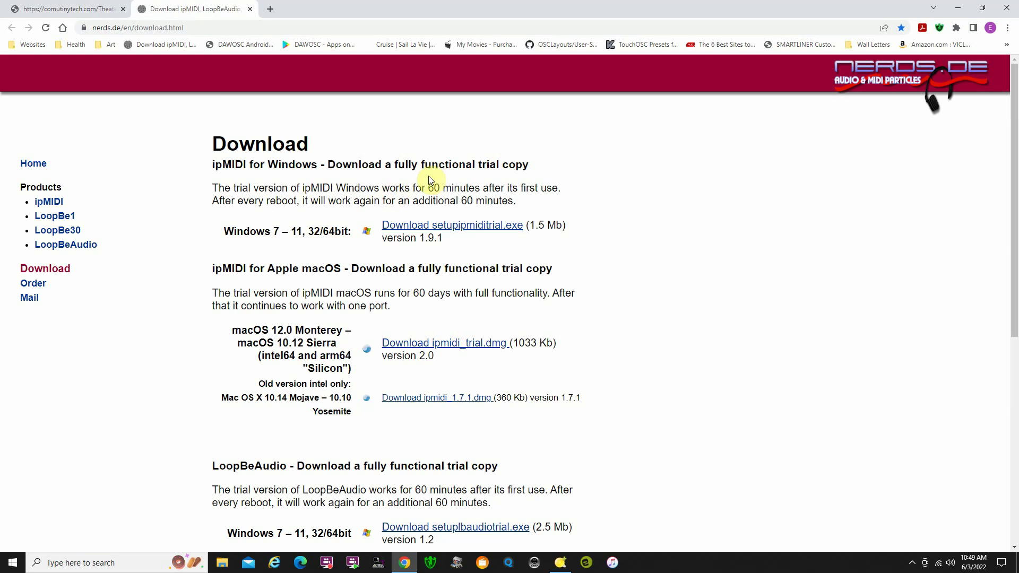
scroll(435, 203, down, 7)
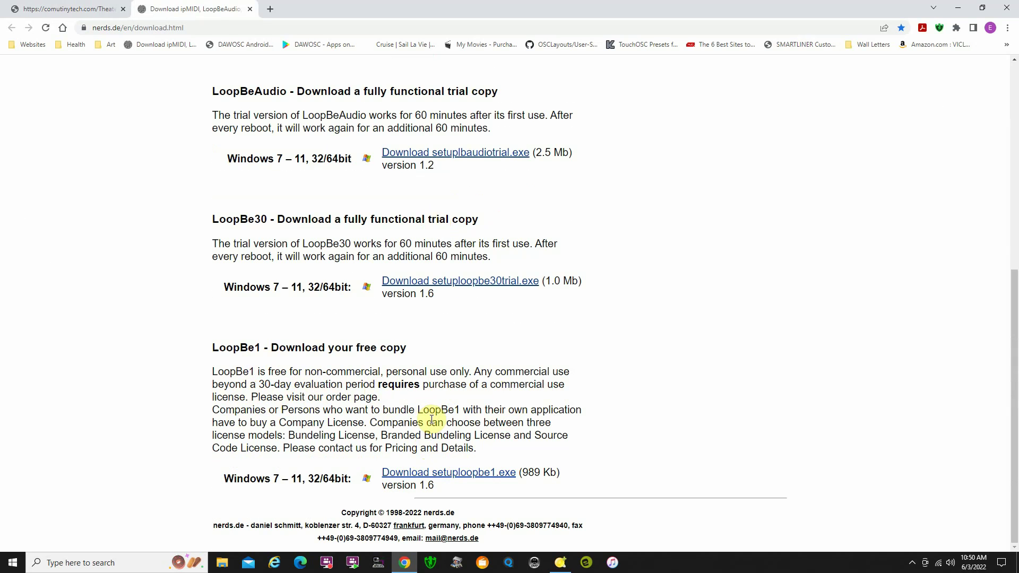
click(250, 9)
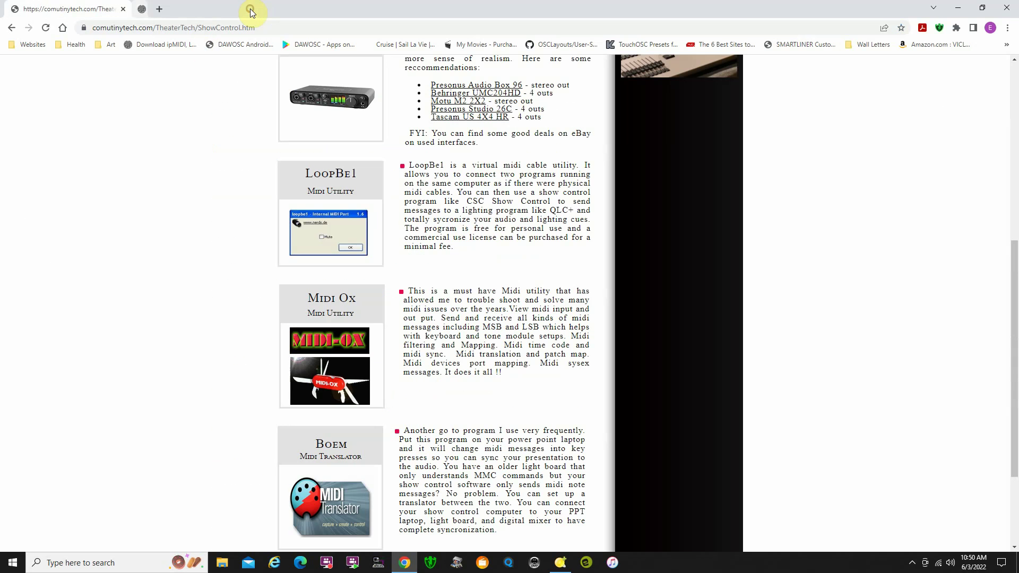
Step: Minimize the browser, open the loopbe1 Internal MIDI Port settings from the system tray, check the Mute option, and close them
click(966, 10)
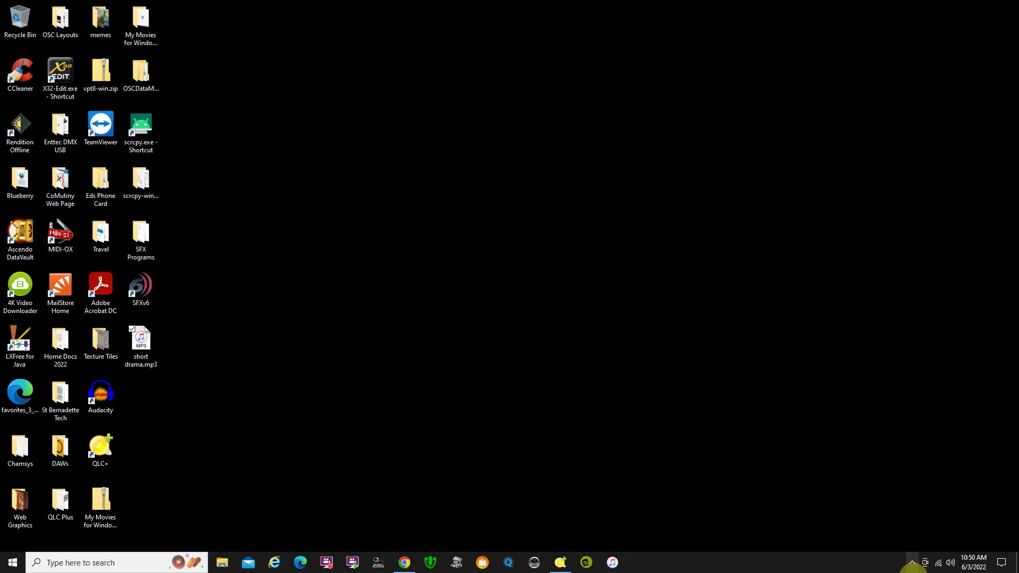
click(912, 562)
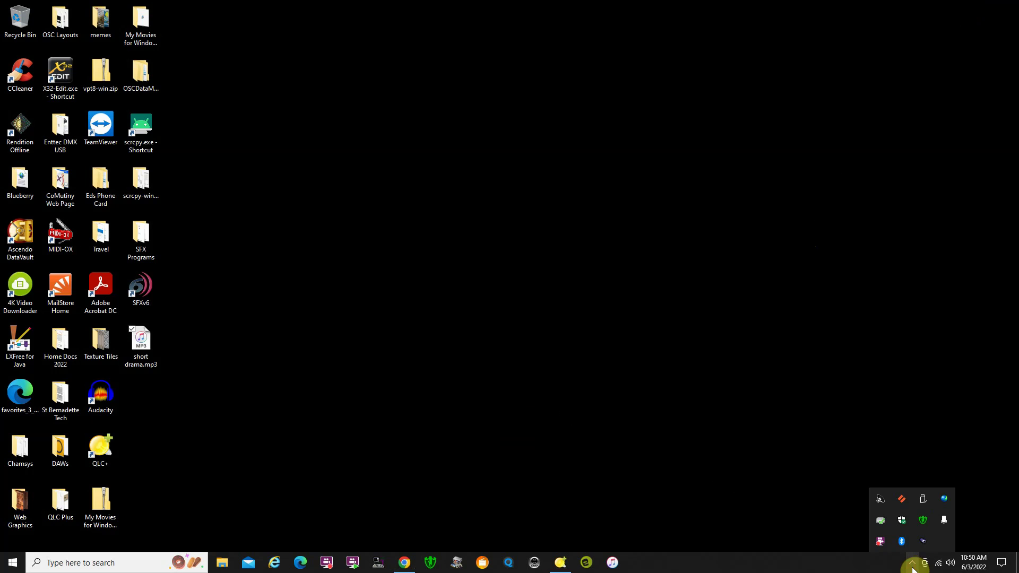
right_click(923, 542)
click(939, 506)
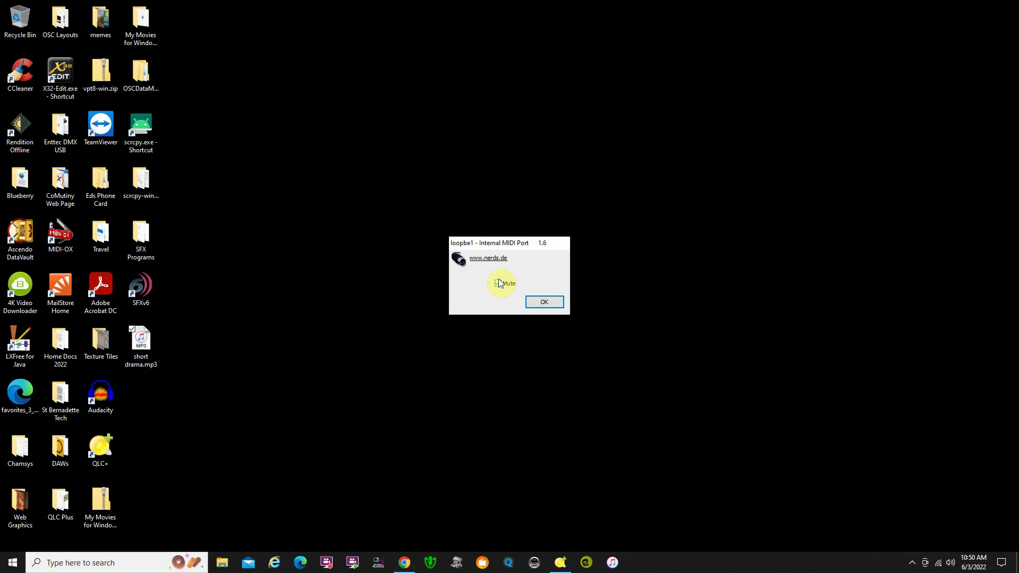
click(545, 302)
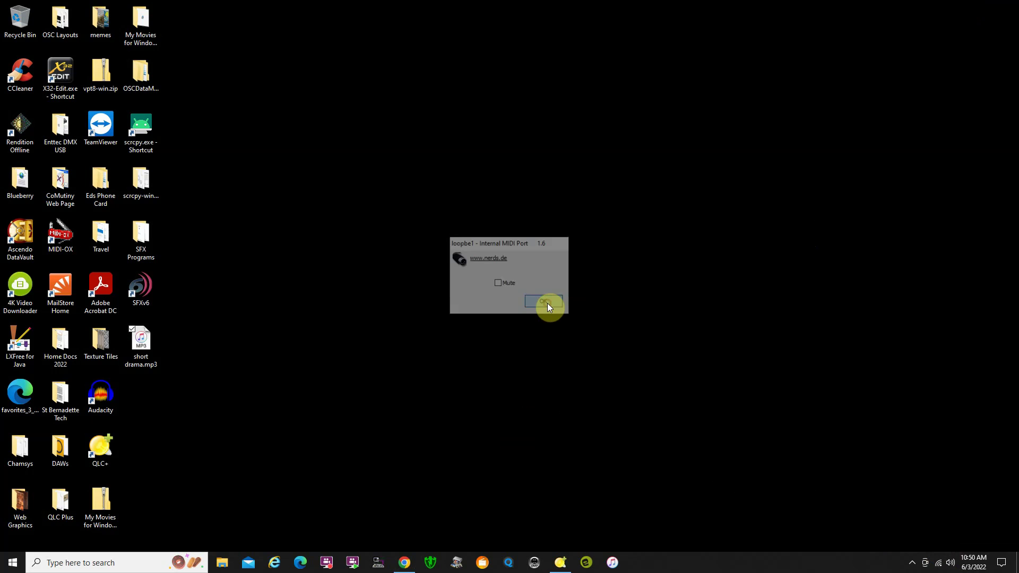
click(912, 567)
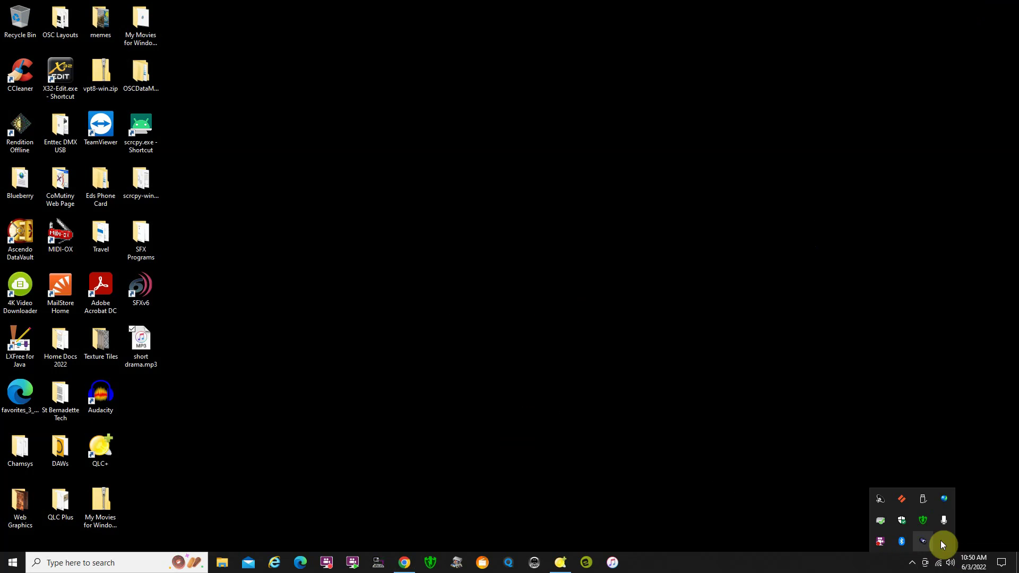
right_click(920, 543)
click(953, 508)
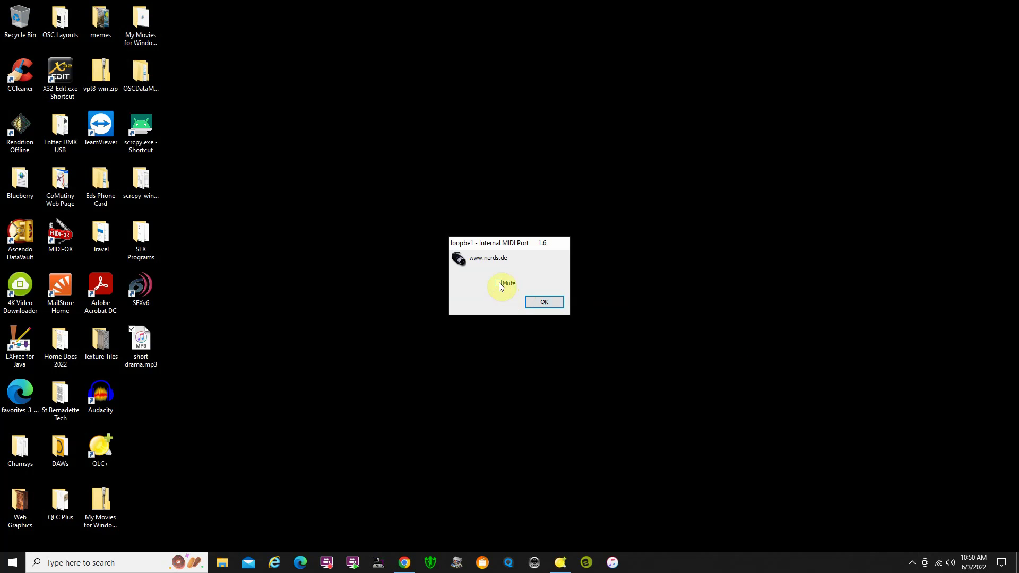
click(555, 303)
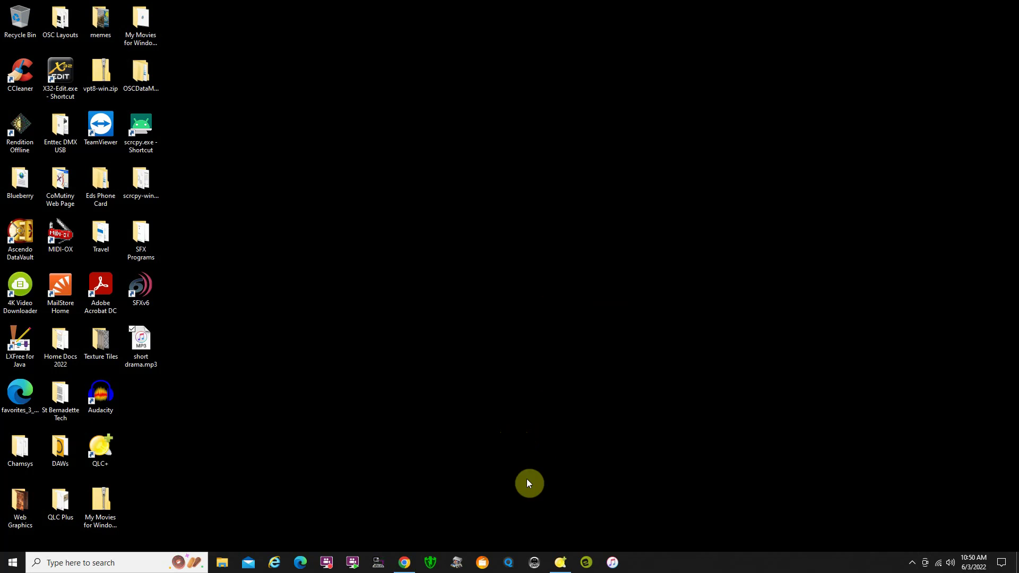
Step: Switch to Q Light Controller Plus to view the virtual console's cue list, and minimize it again
click(561, 563)
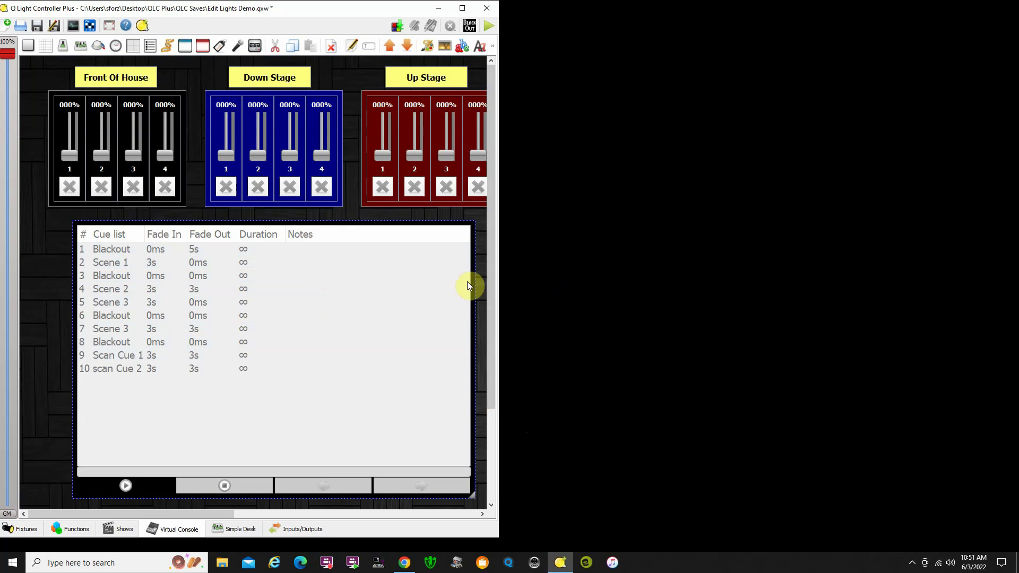
click(438, 8)
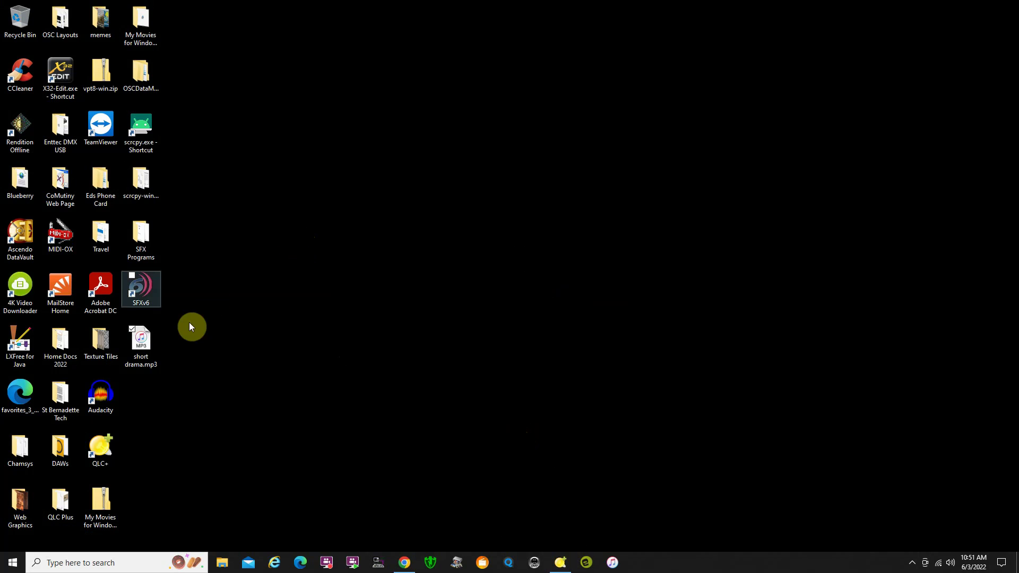
Step: Launch SFXv6 and create a new production with the file name Demo Sync
double_click(145, 290)
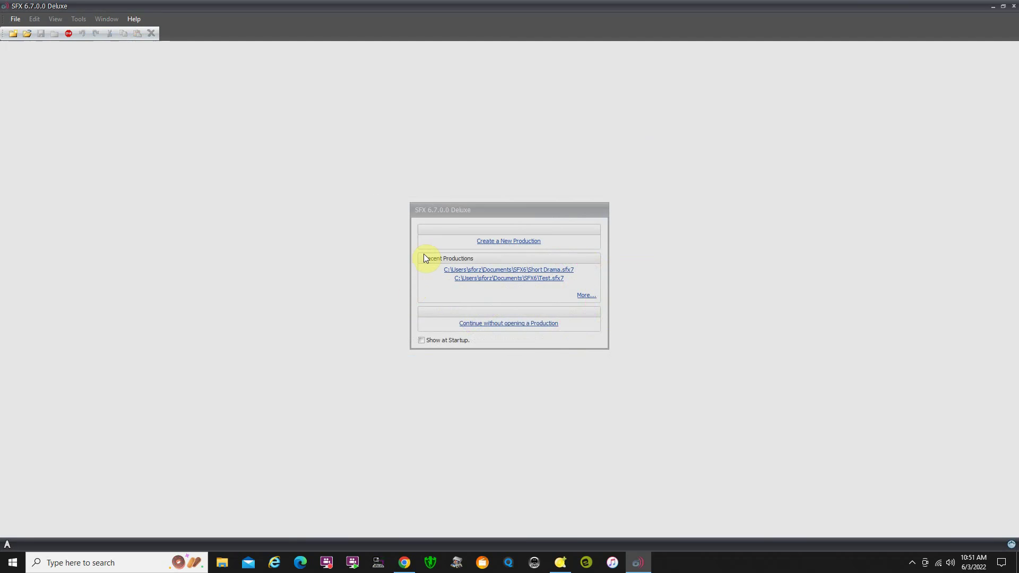
click(504, 241)
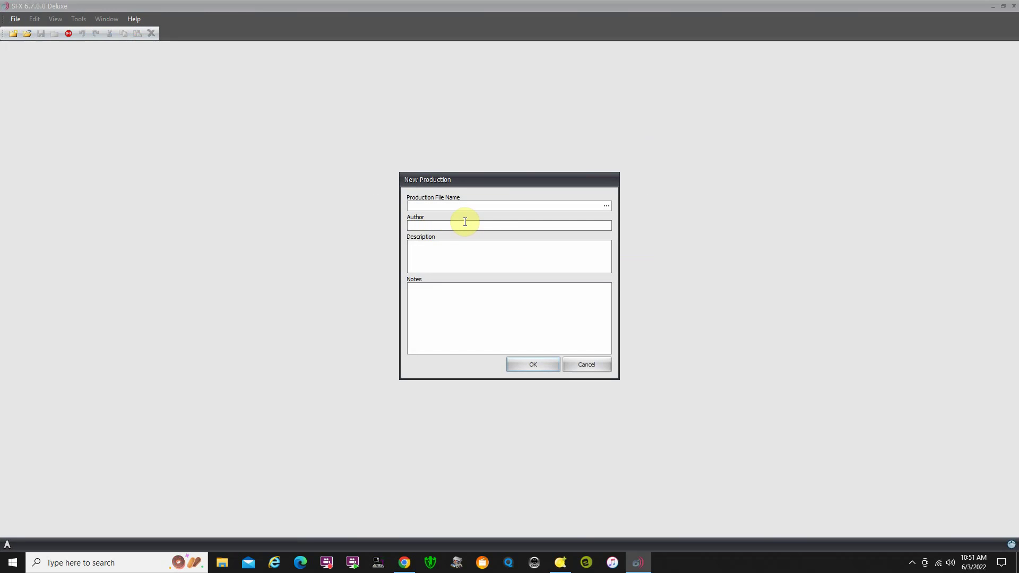
text(D3e)
key(BackSpace)
text(emo Sync)
click(420, 225)
click(533, 367)
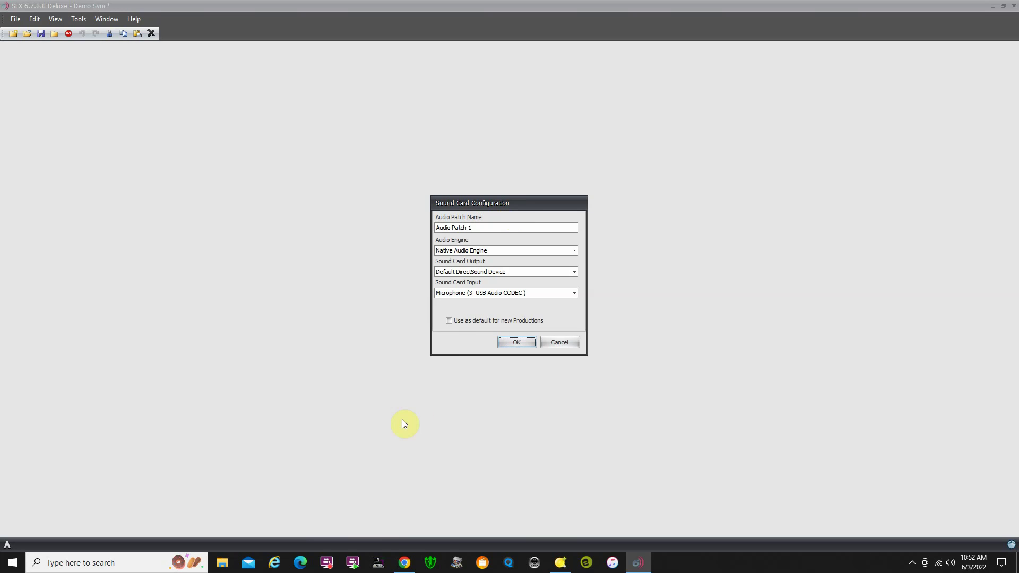
Step: Switch to Chrome, review the recommended USB audio interfaces on the Show Control page, and return to SFX
click(404, 562)
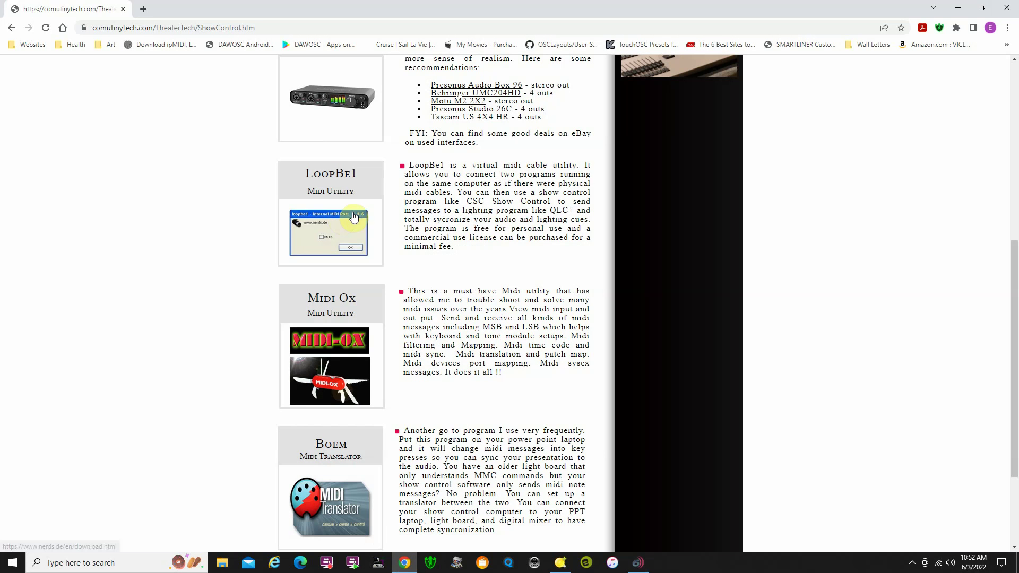
scroll(415, 89, up, 4)
scroll(415, 89, up, 3)
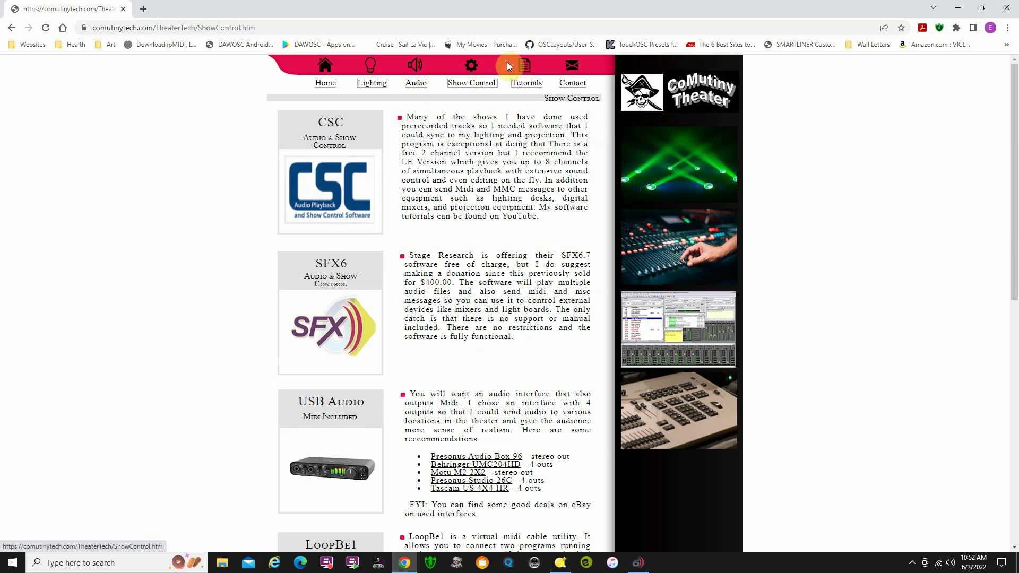
scroll(440, 257, down, 3)
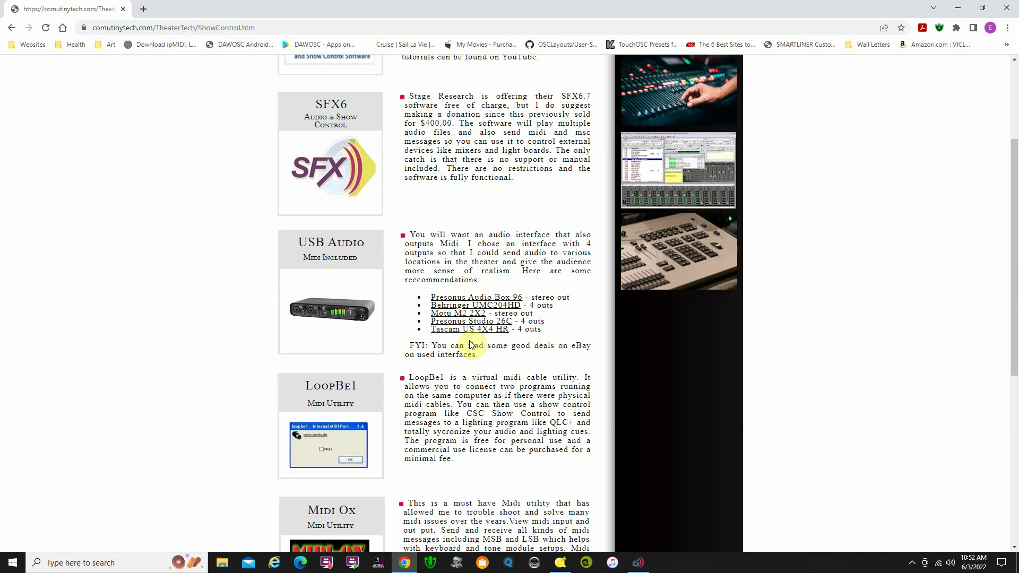
click(960, 8)
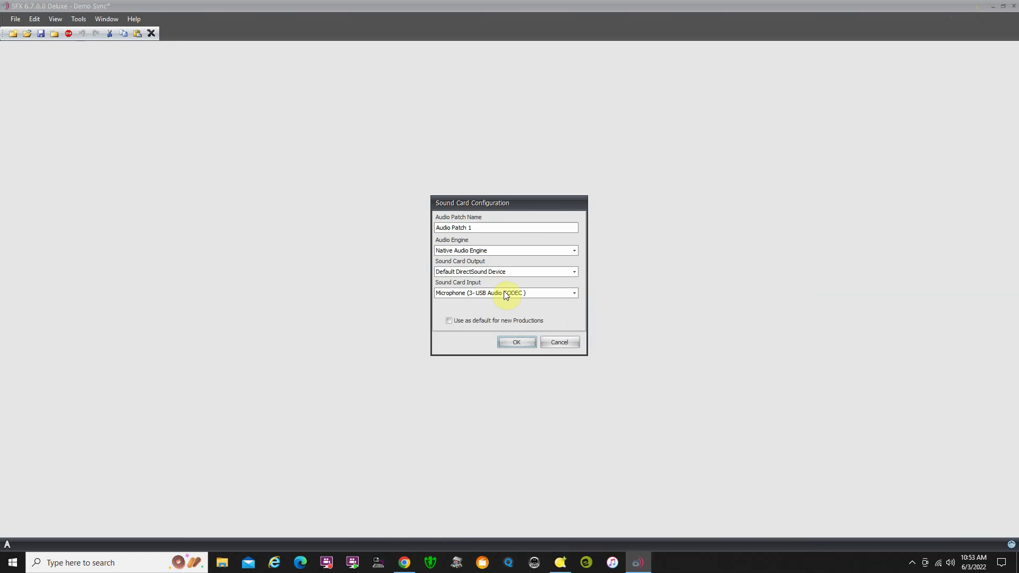
Step: Accept the sound card configuration for Audio Patch 1 and enlarge the cue properties area
click(515, 345)
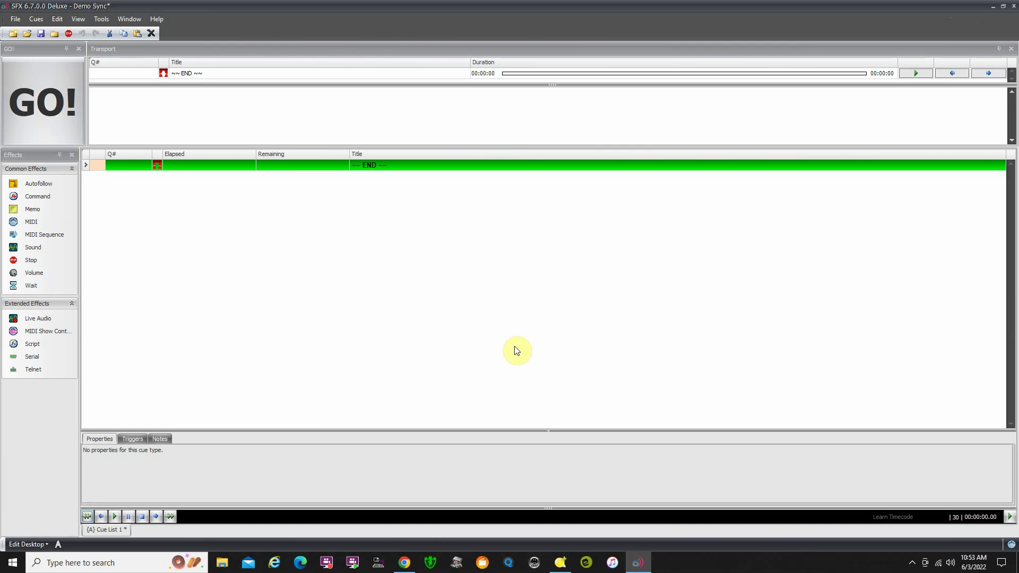
drag(312, 429, 337, 398)
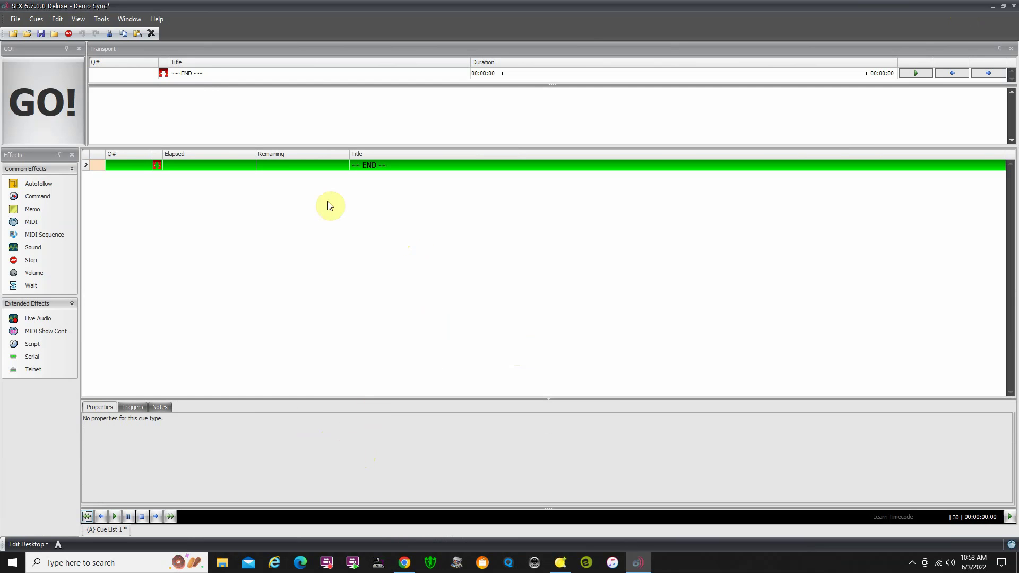
Step: Shrink the SFX window, add short drama.mp3 from the desktop to the cue list, and maximize the window again
click(1004, 7)
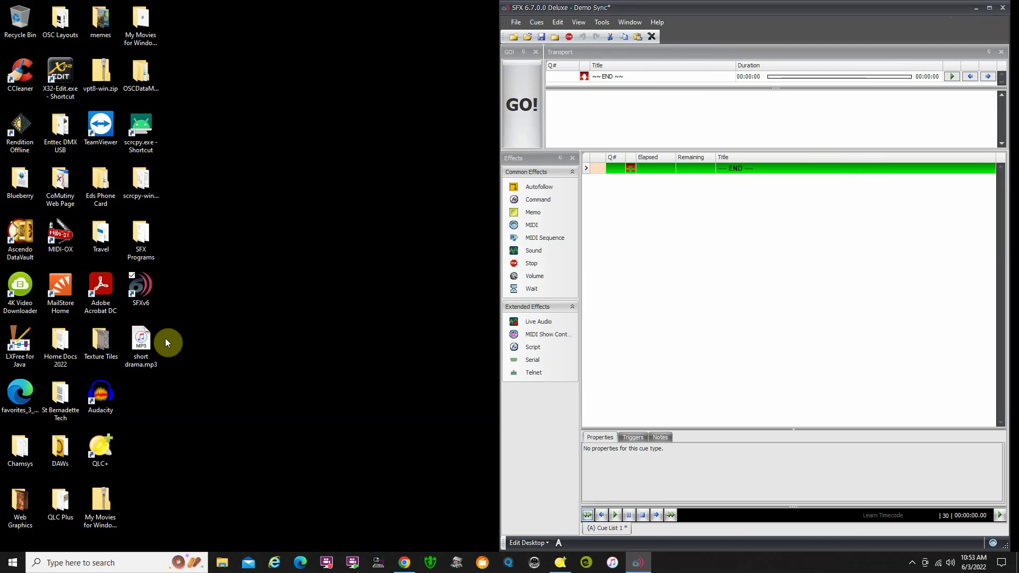
drag(143, 342, 611, 221)
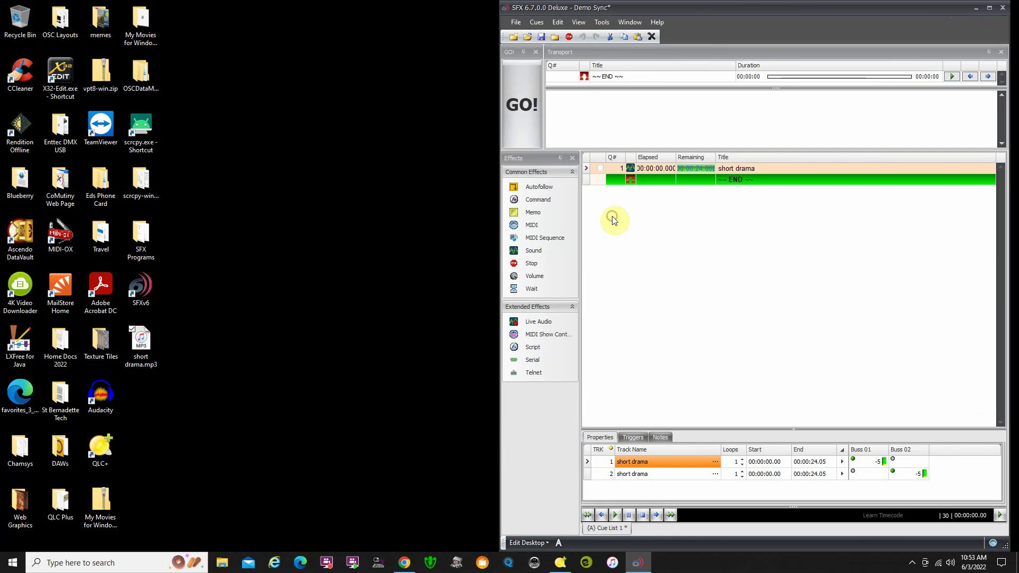
click(989, 7)
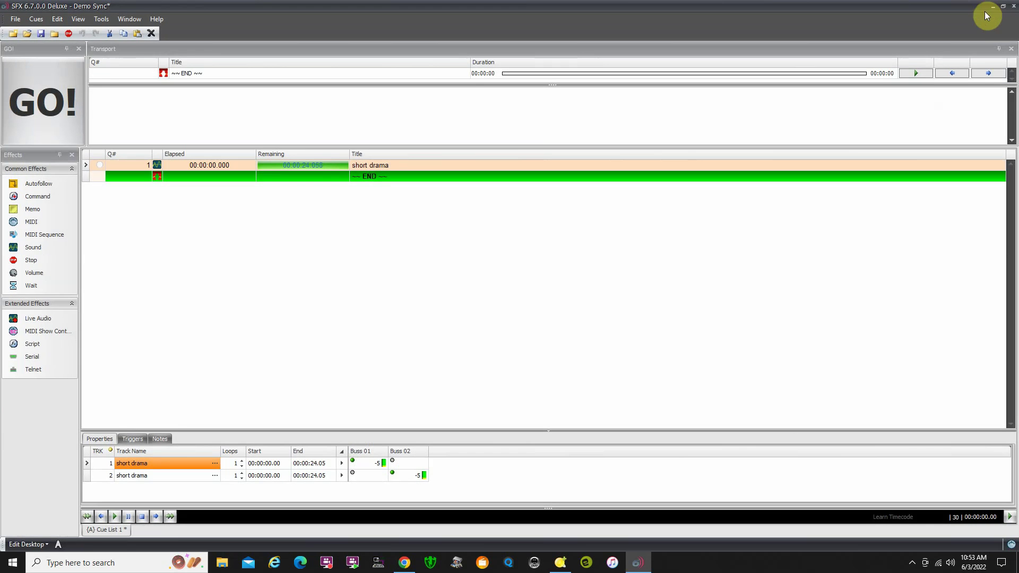
Step: Set the short drama cue as the next cue, play it, and stop the playback
click(98, 166)
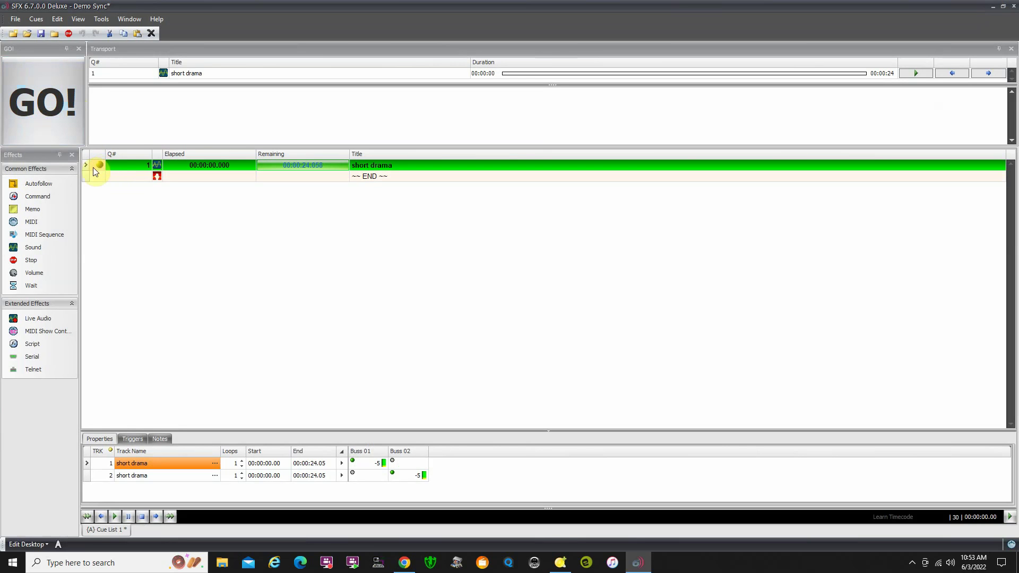
click(39, 110)
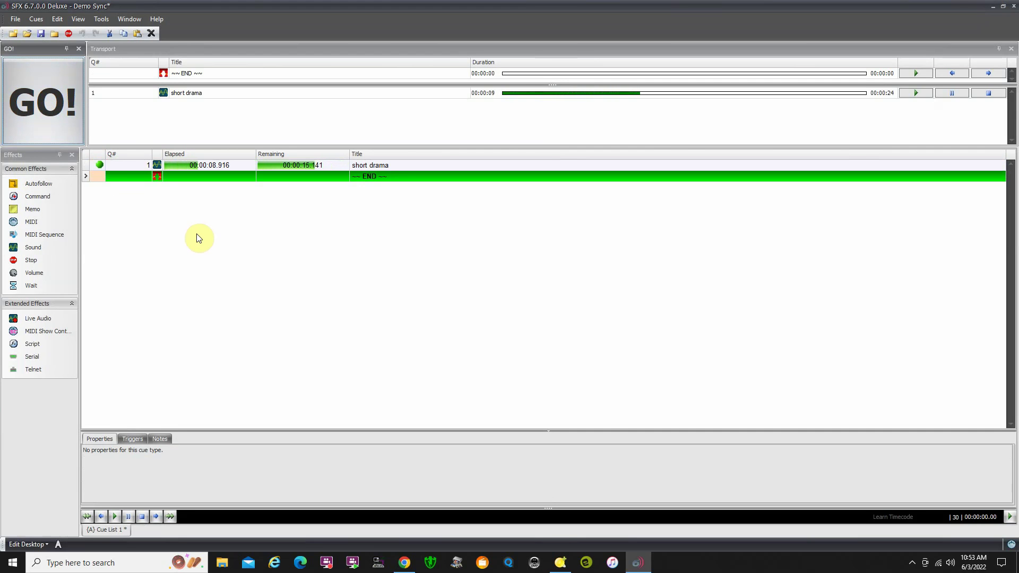
key(Escape)
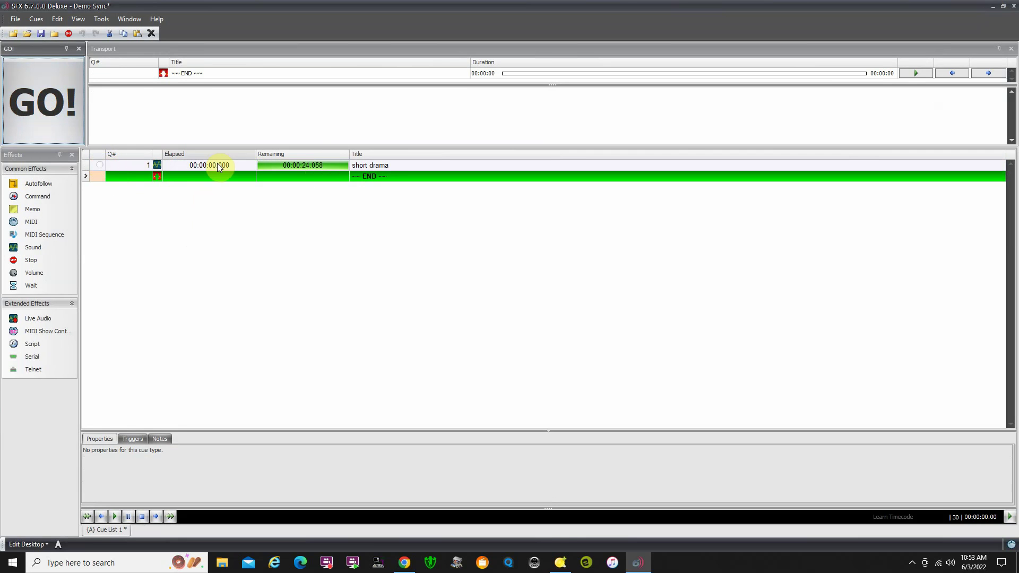
Step: Delete the short drama cue from the cue list and confirm the deletion
click(100, 165)
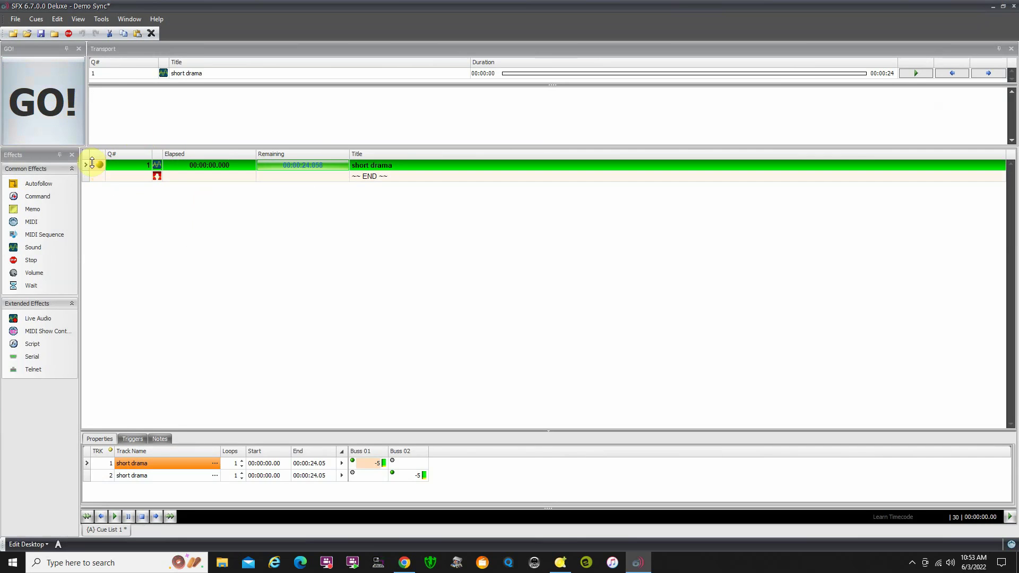
click(153, 33)
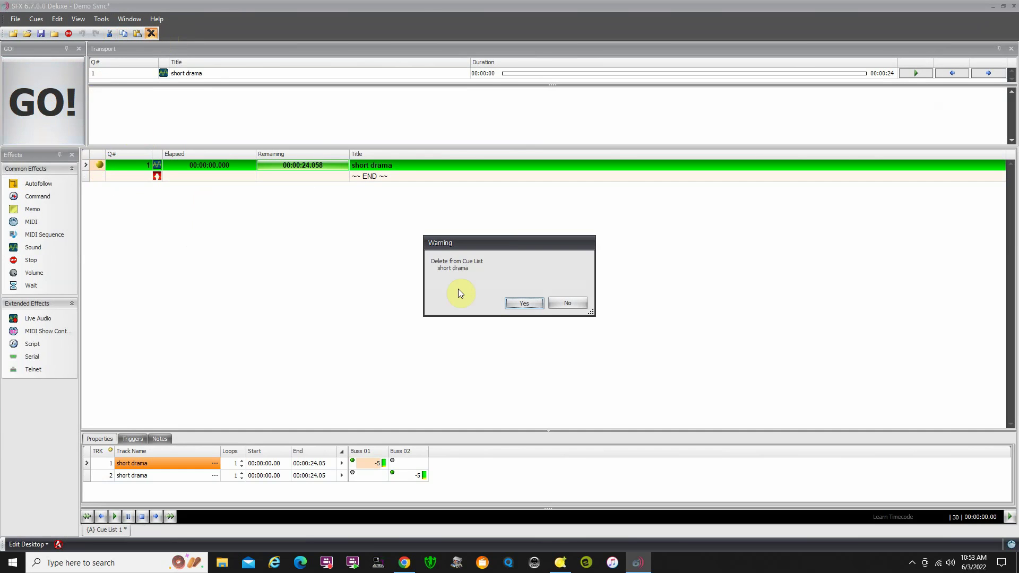
click(525, 303)
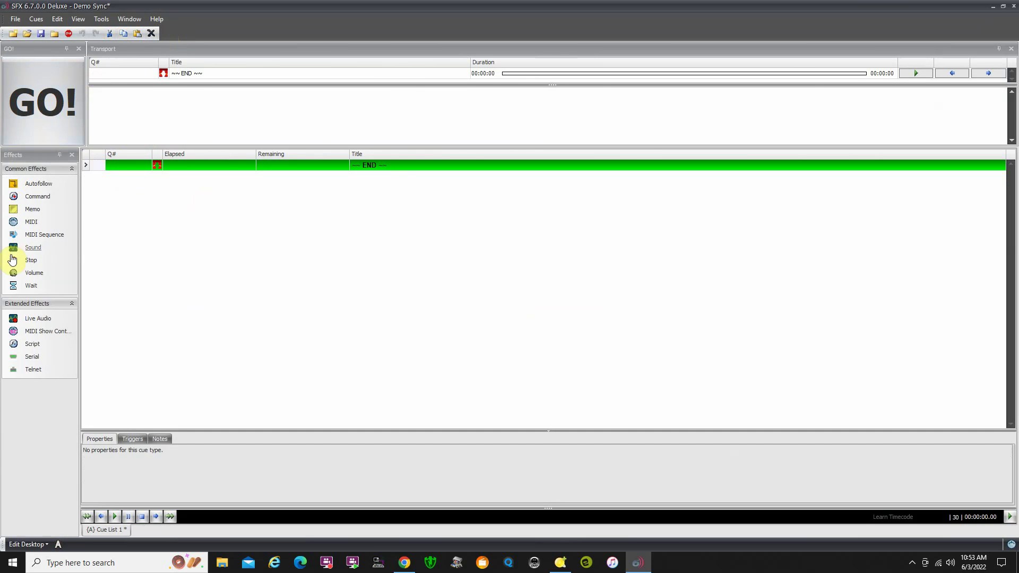
Step: Add a Sound cue using short drama.mp3 from the Desktop and set it as the next cue
drag(13, 254, 129, 164)
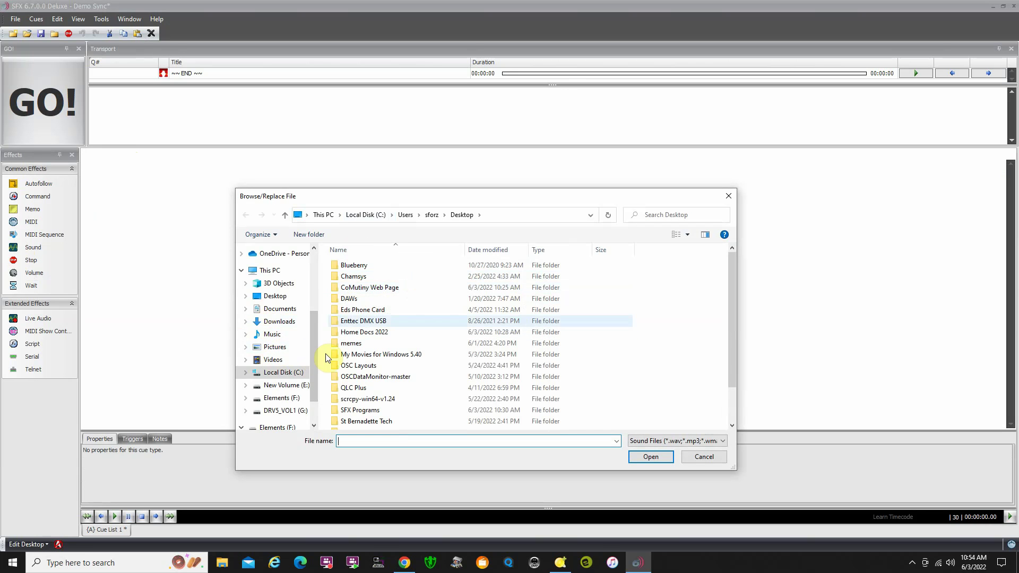
click(275, 296)
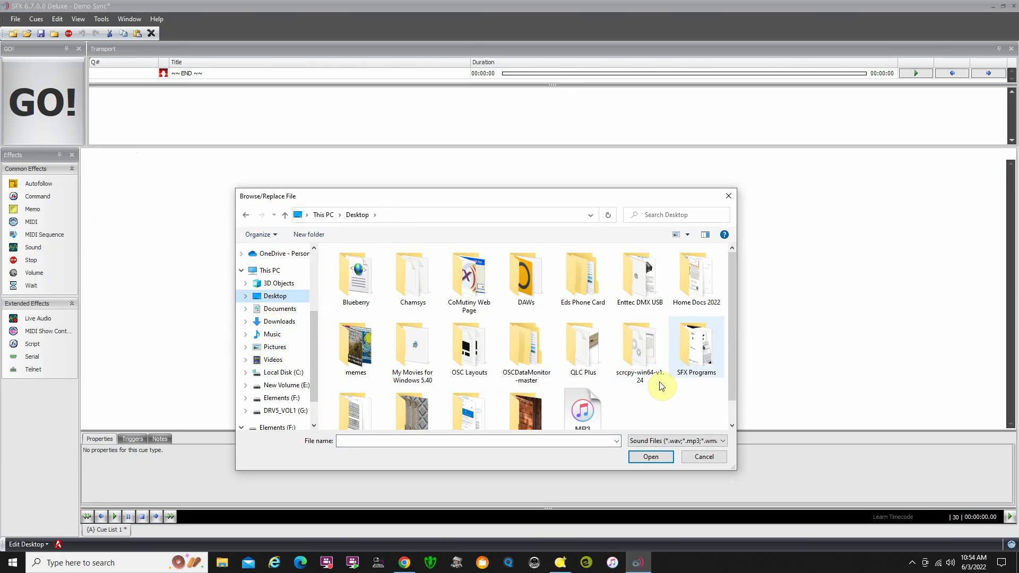
scroll(731, 394, down, 1)
click(584, 393)
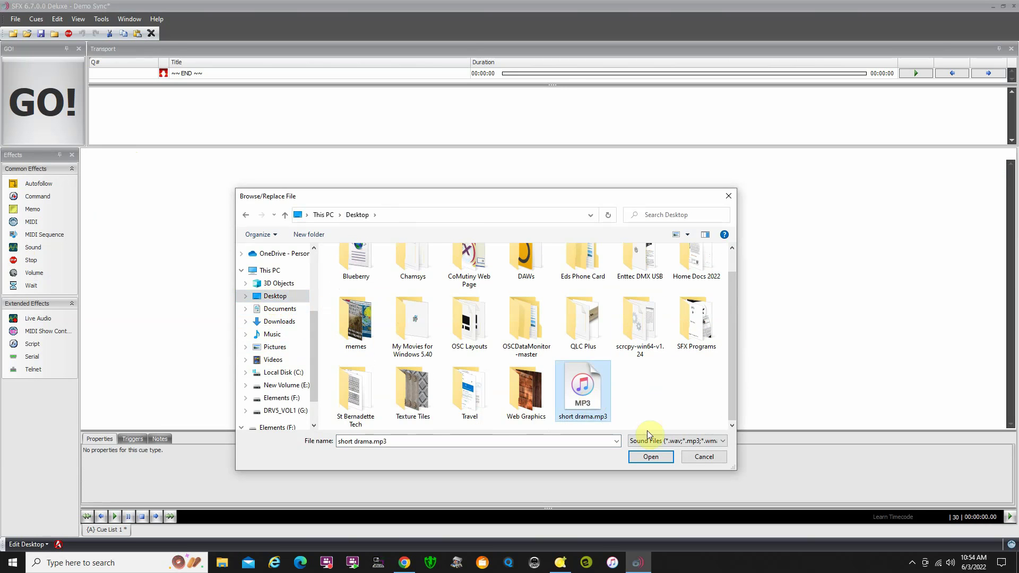
click(650, 456)
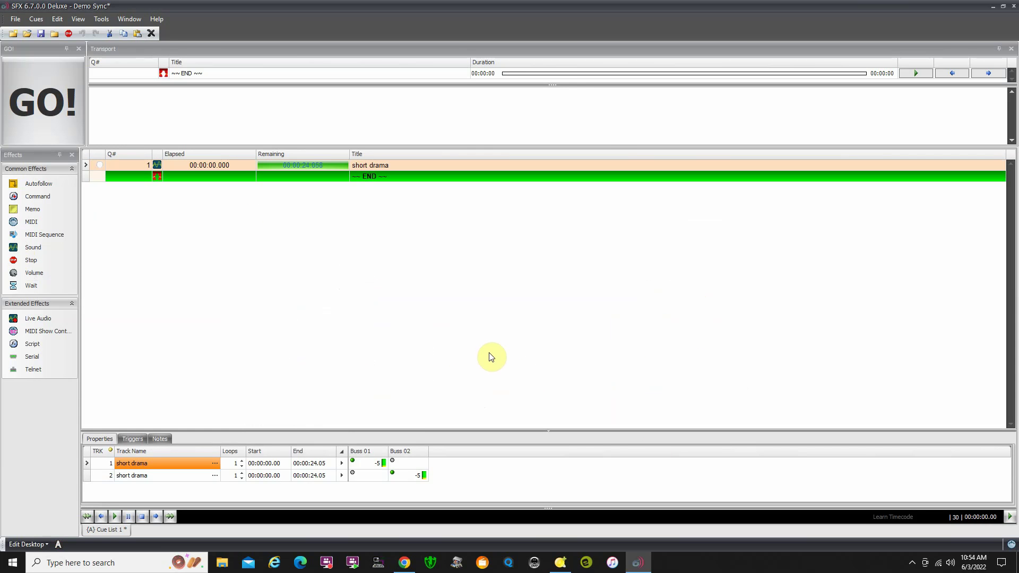
click(492, 358)
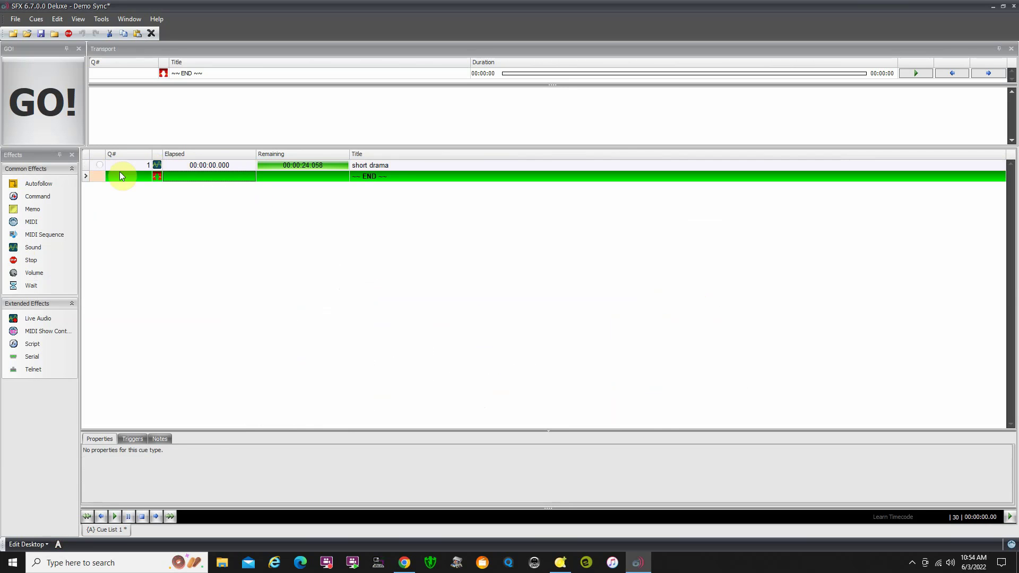
click(100, 164)
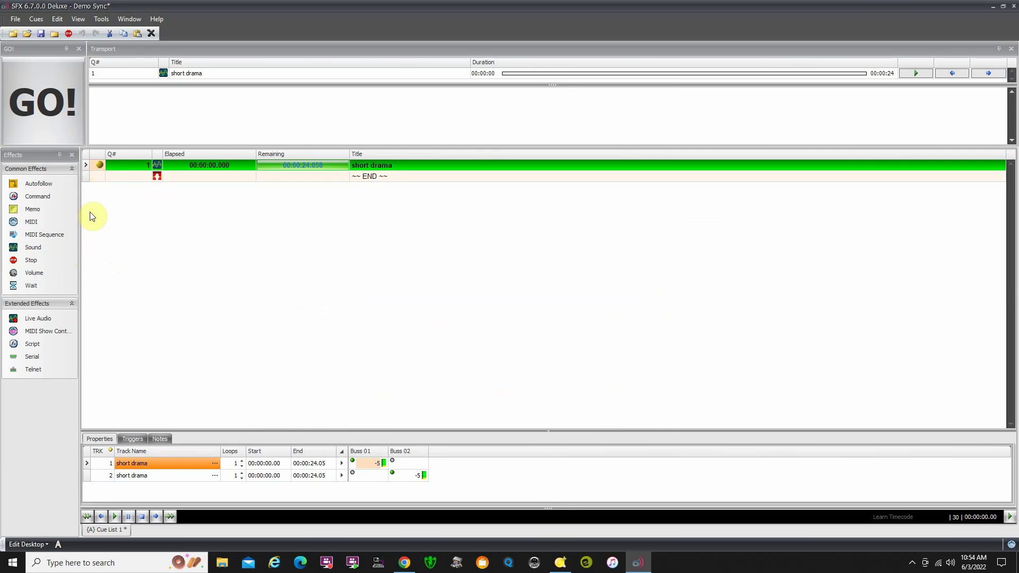
Step: Add a MIDI cue directly after the short drama cue and set it as the next cue
click(13, 227)
drag(14, 226, 116, 171)
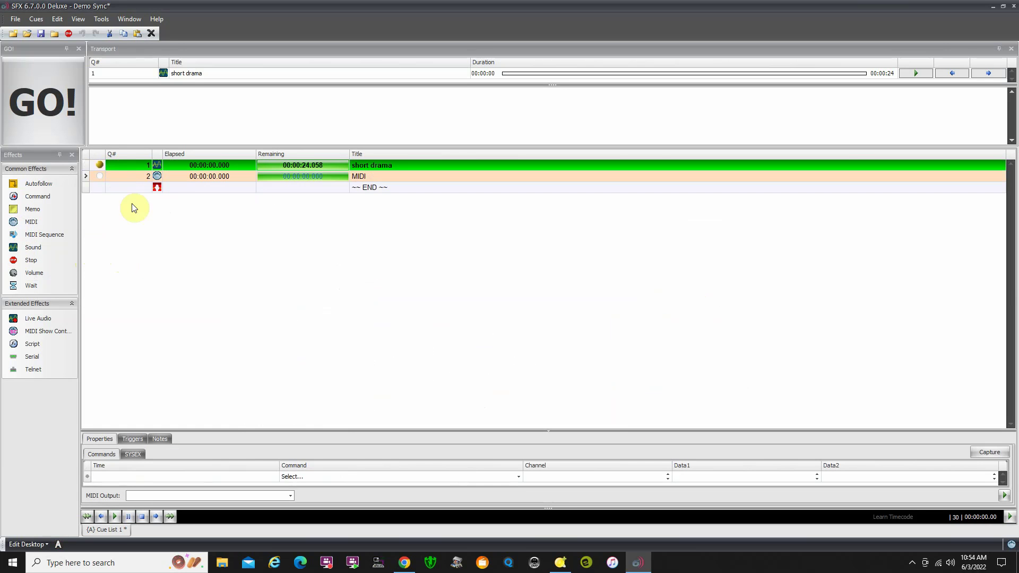
click(101, 178)
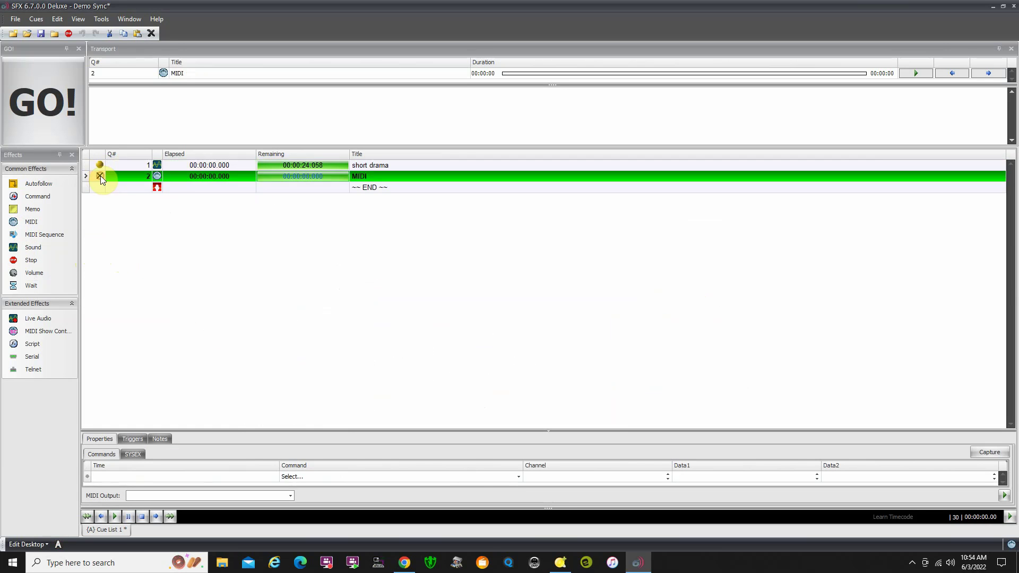
mouse_move(99, 180)
Step: Create a MIDI output patch in the production properties, assign LoopBe Internal MIDI as its physical device, and activate it
click(16, 19)
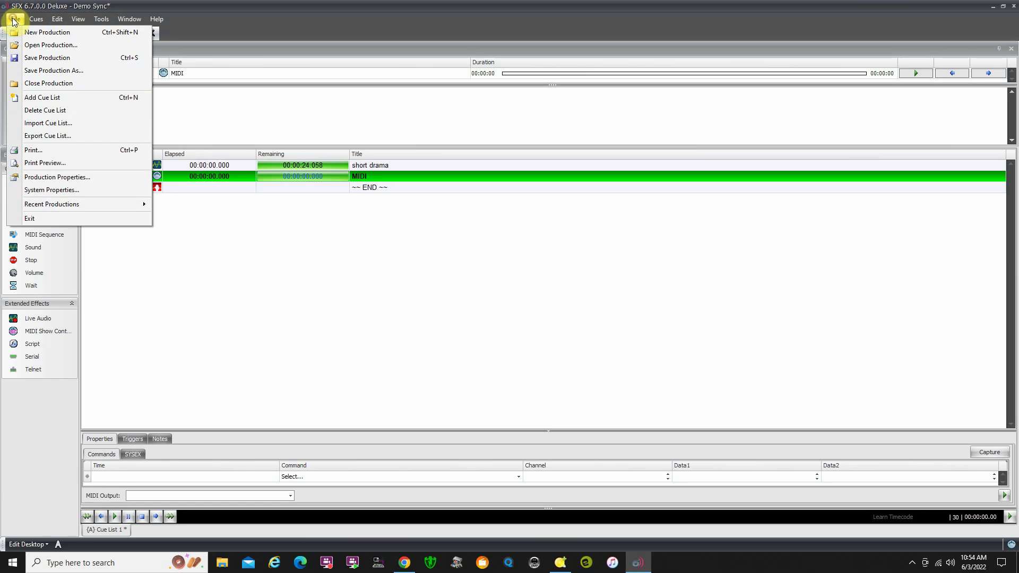
click(45, 177)
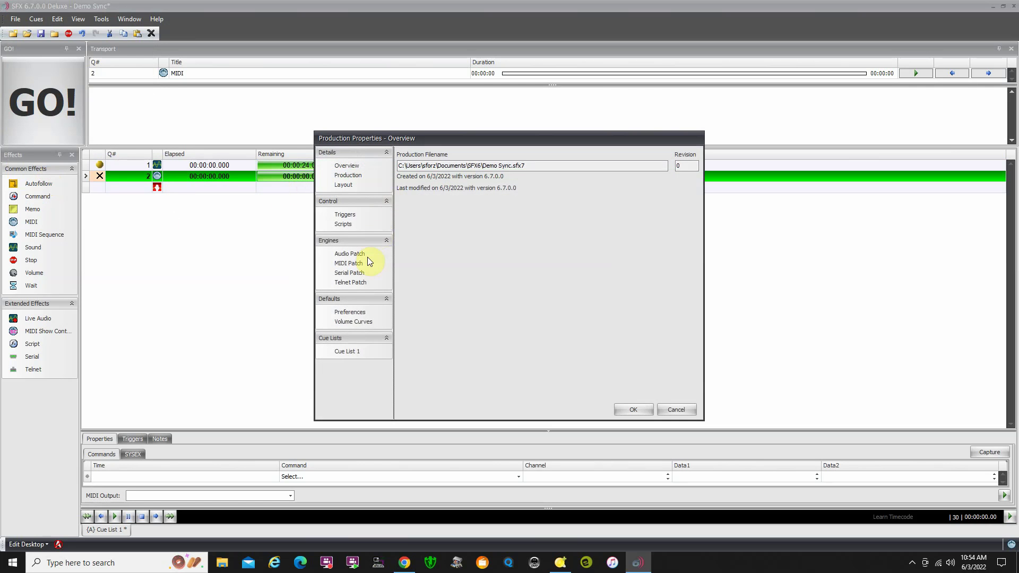
click(349, 264)
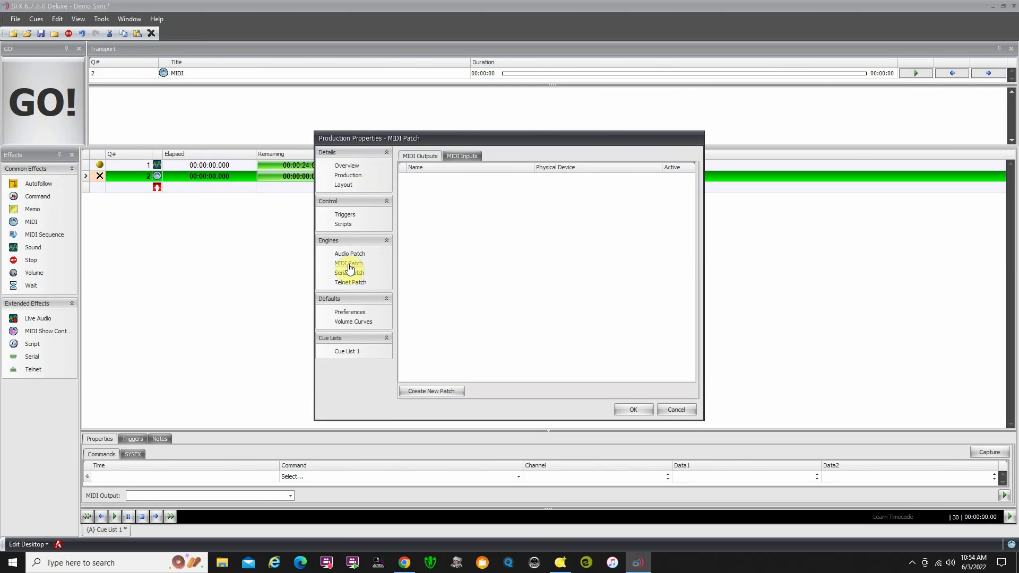
click(438, 391)
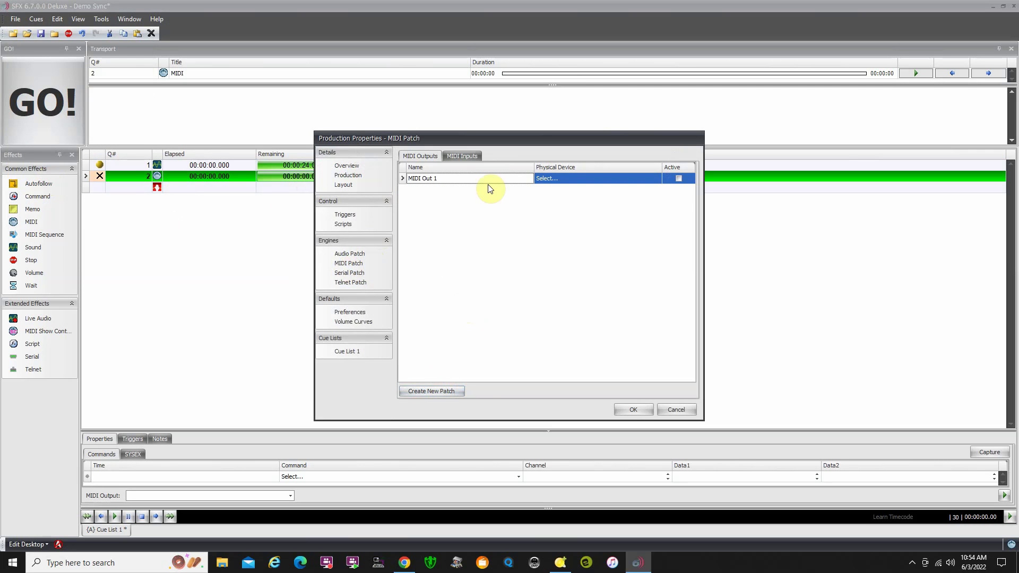
click(637, 181)
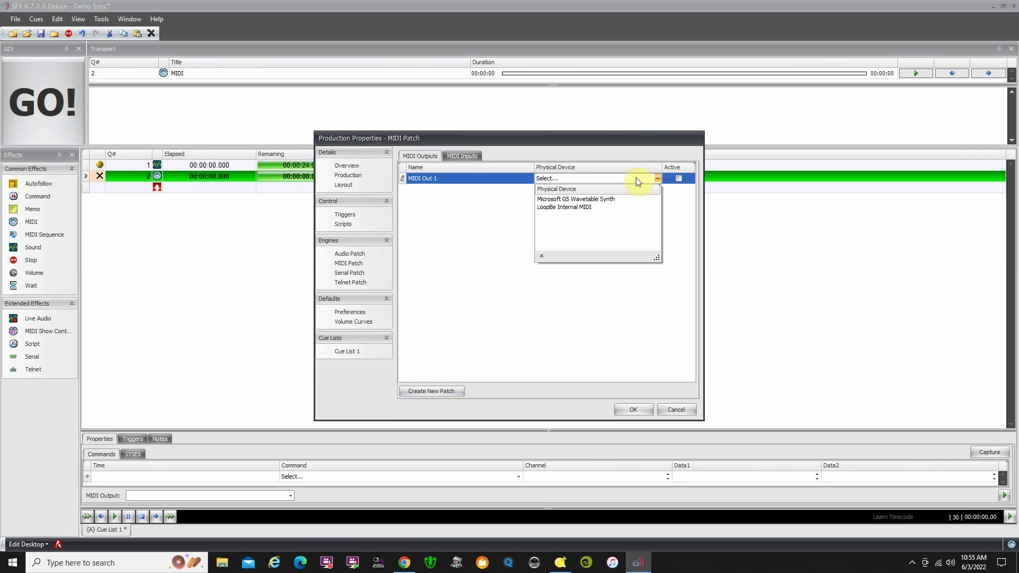
click(587, 207)
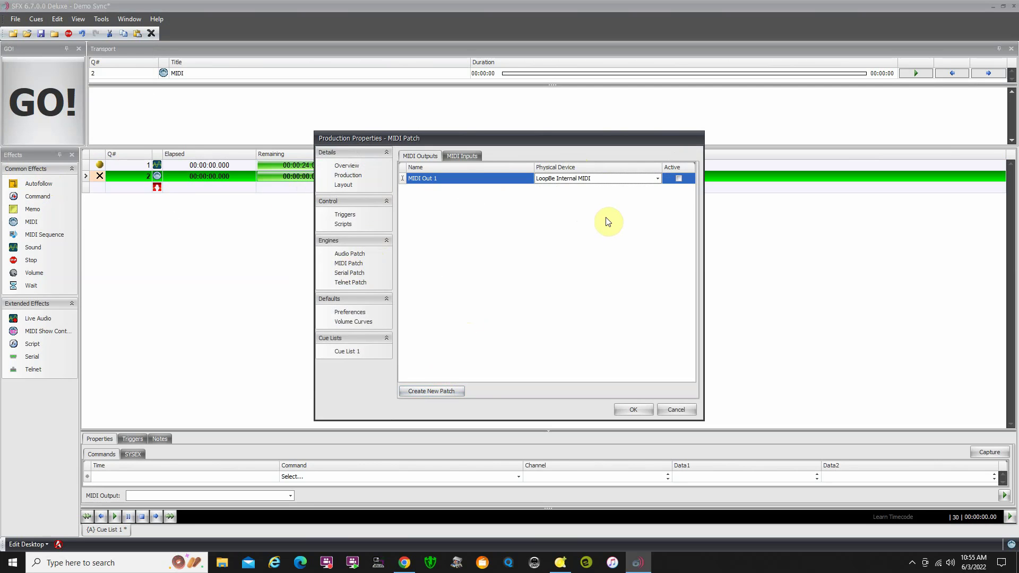
click(679, 179)
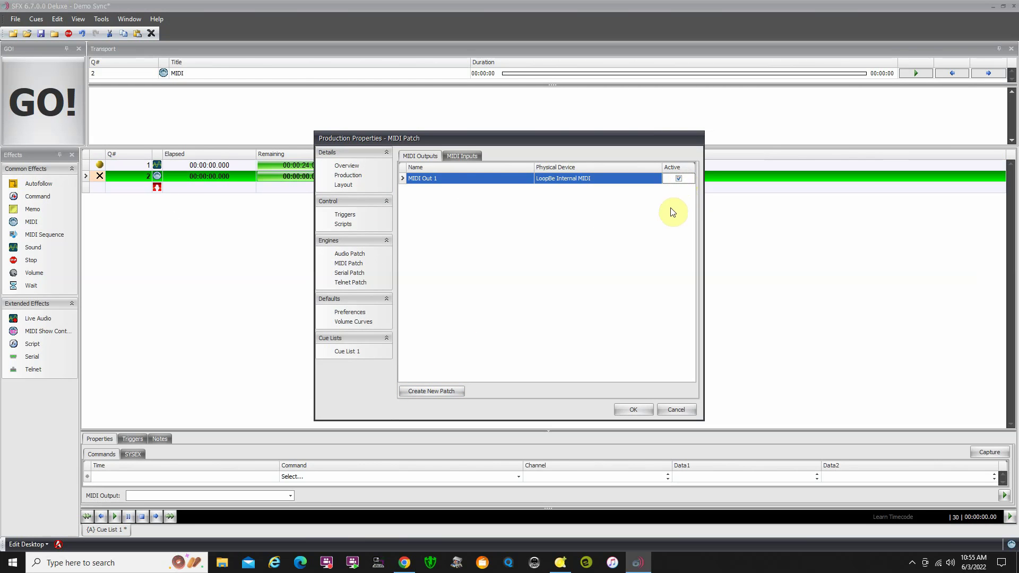
click(633, 410)
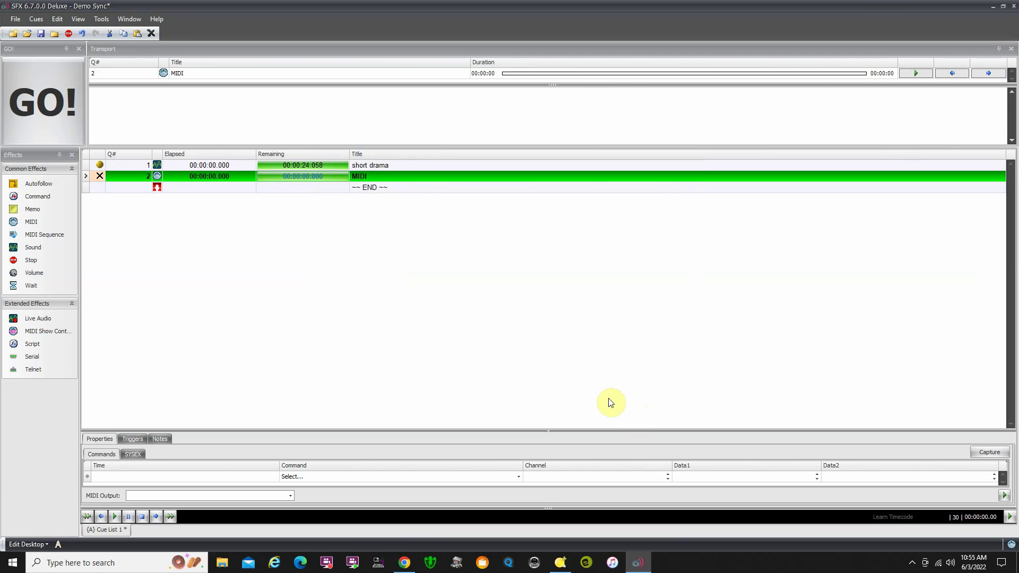
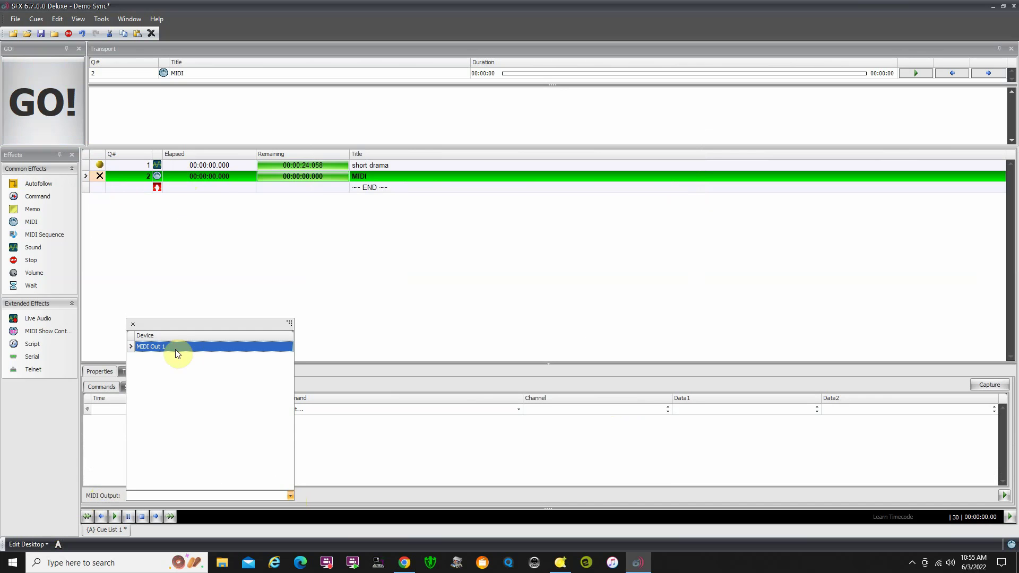
Step: Set the MIDI cue's output to MIDI Out 1 and add a Note On (90h) command with Data1 20 and Data2 64
click(176, 348)
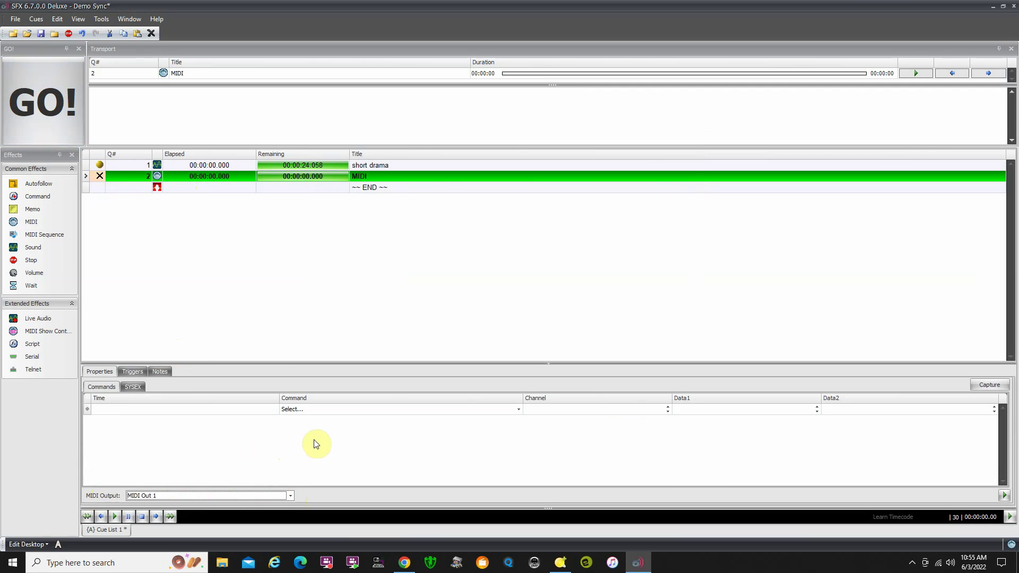
click(293, 410)
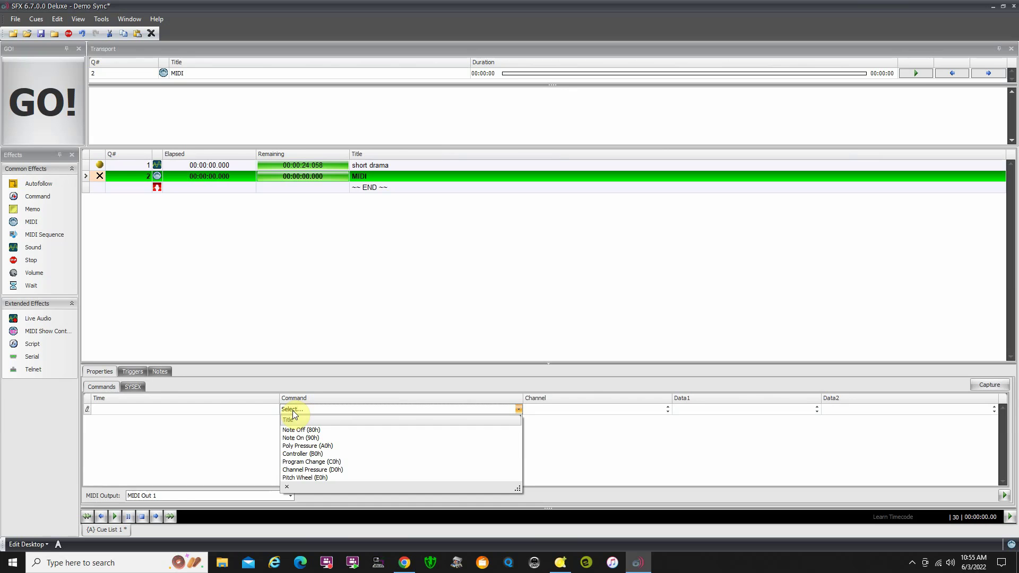
click(300, 438)
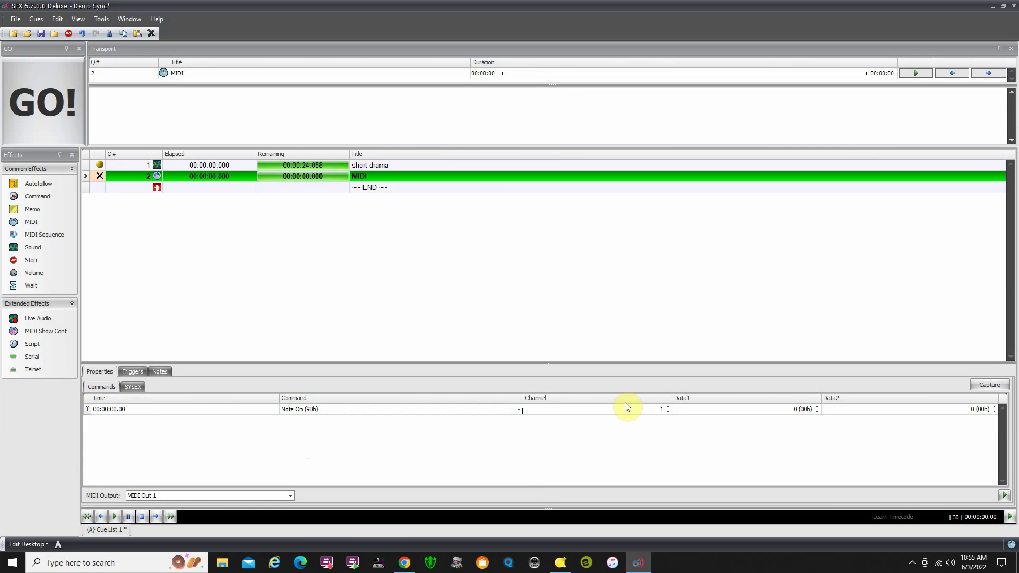
click(785, 410)
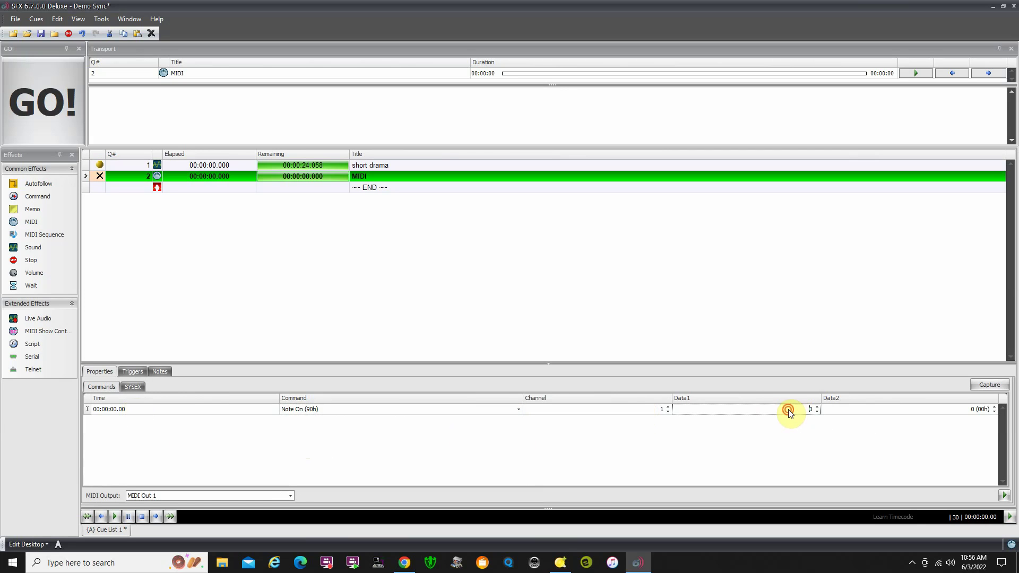
text(20)
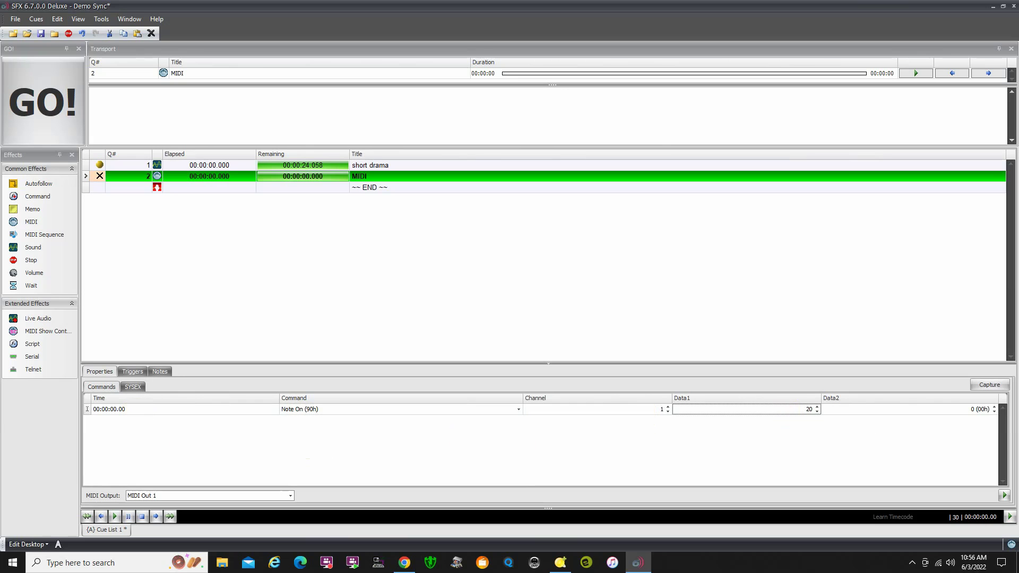
key(Tab)
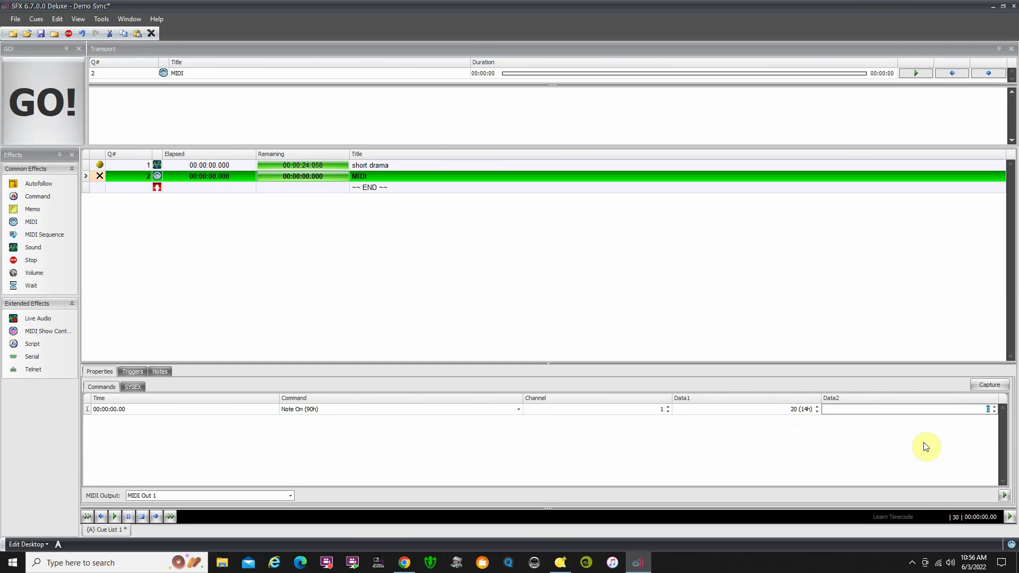
text(64)
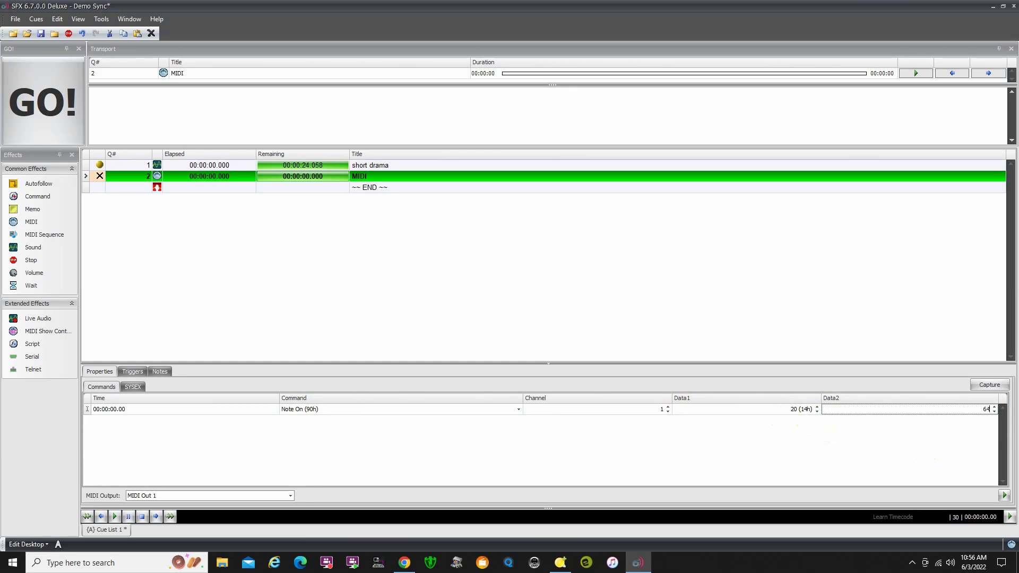
key(Return)
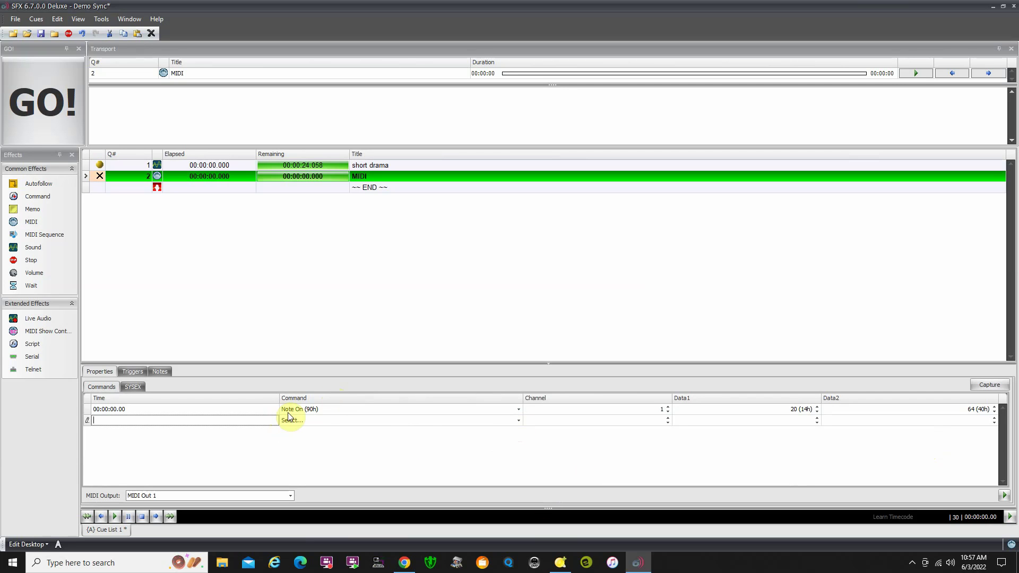
Step: Add a Note Off (80h) command to the MIDI cue at 00:00:01.00 with Data1 set to 20
click(519, 420)
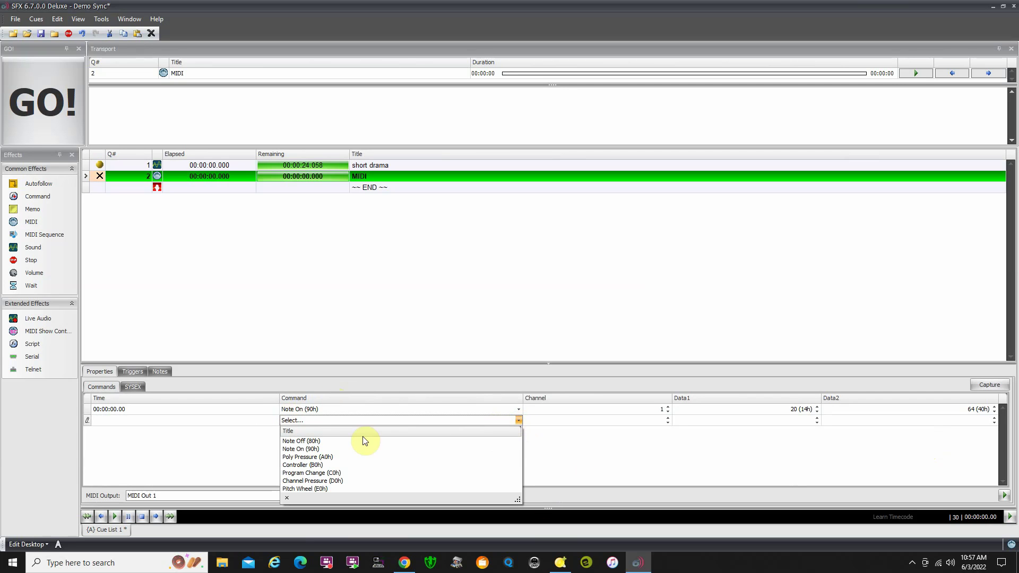
click(357, 440)
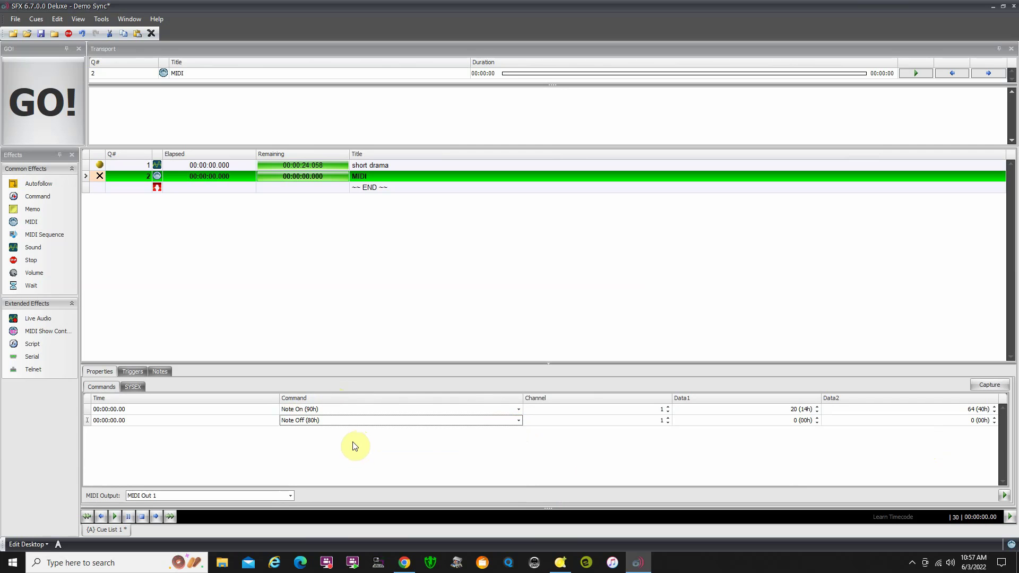
click(134, 420)
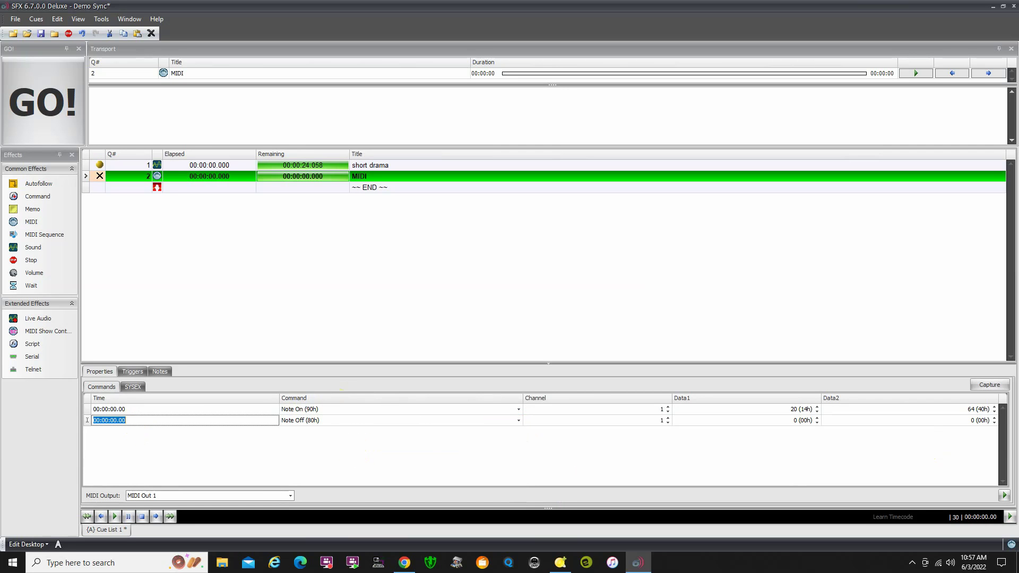
text(00:00:01.00)
key(Tab)
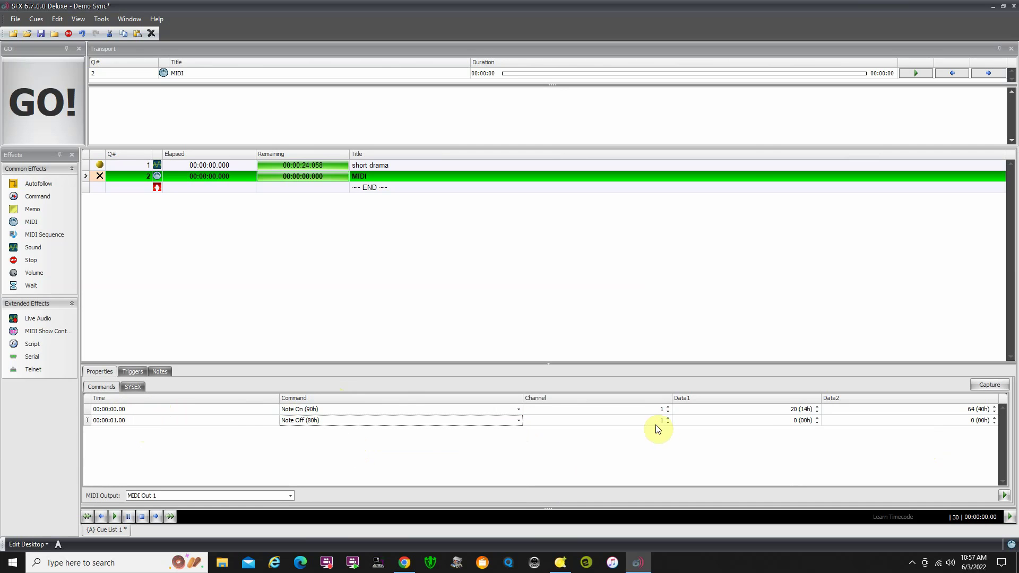
click(790, 422)
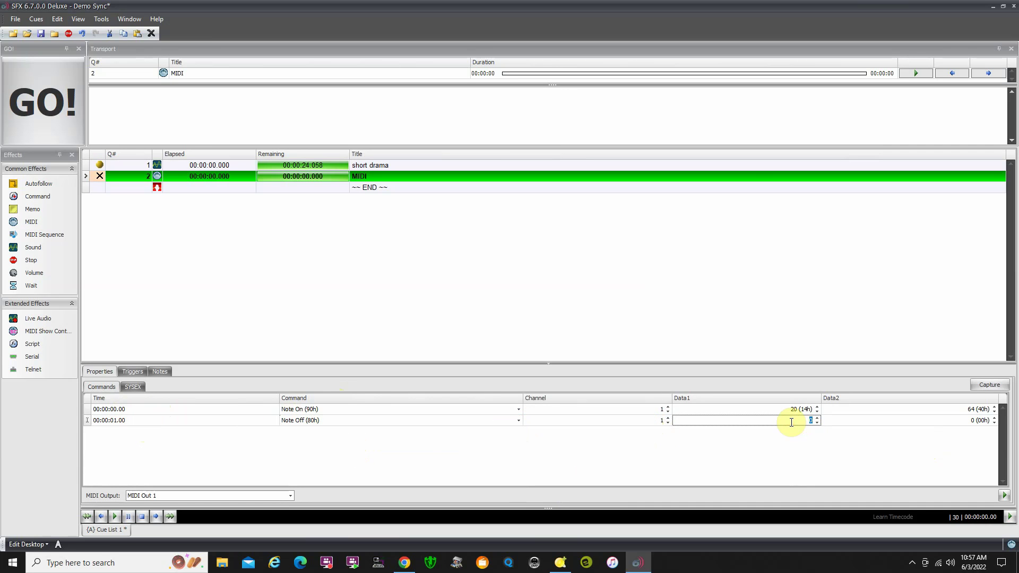
text(20)
key(Tab)
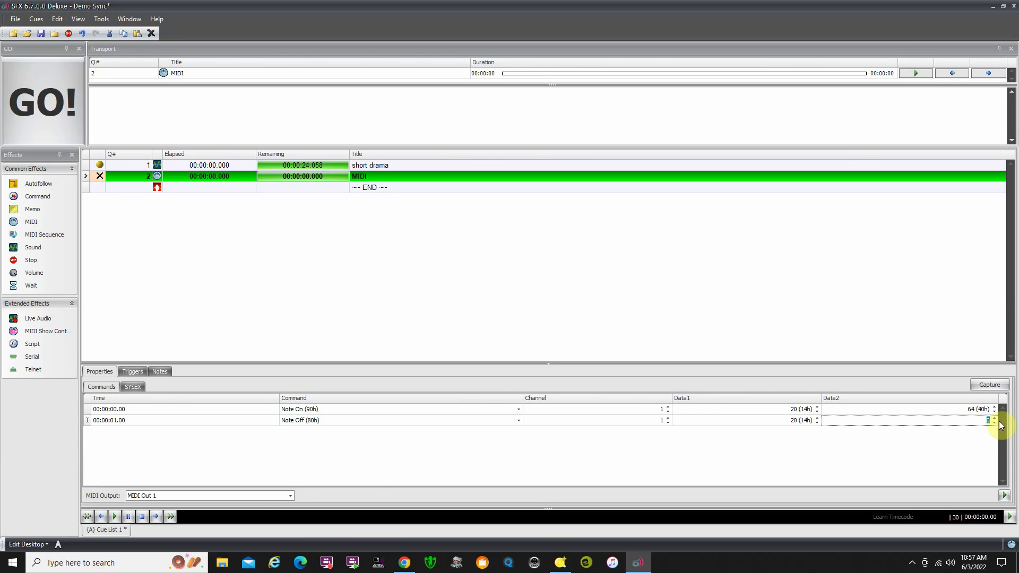
click(977, 422)
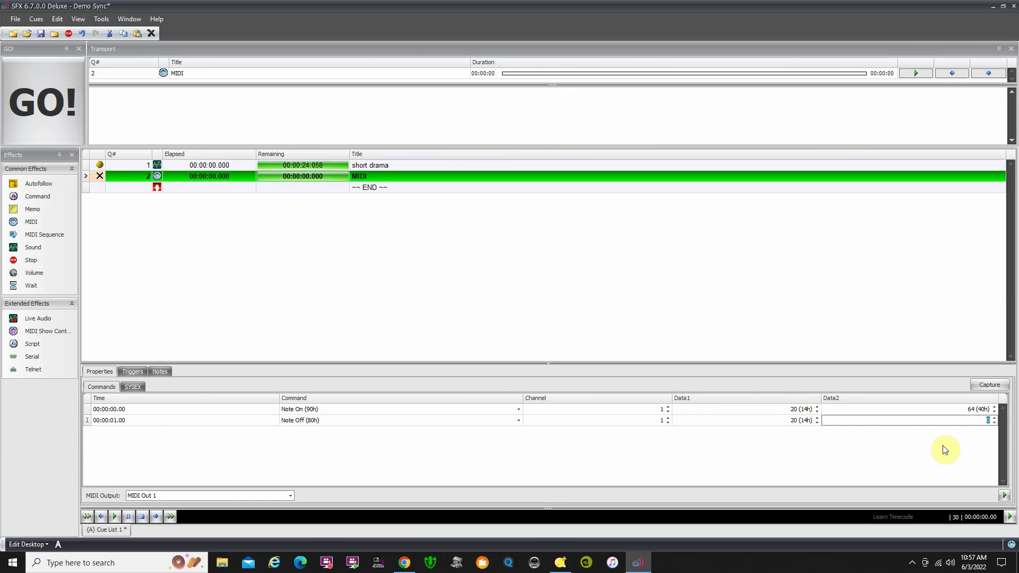
Step: Complete the Note Off command with Data2 at 0, fire the MIDI cue once, and set it as the next cue again
key(Tab)
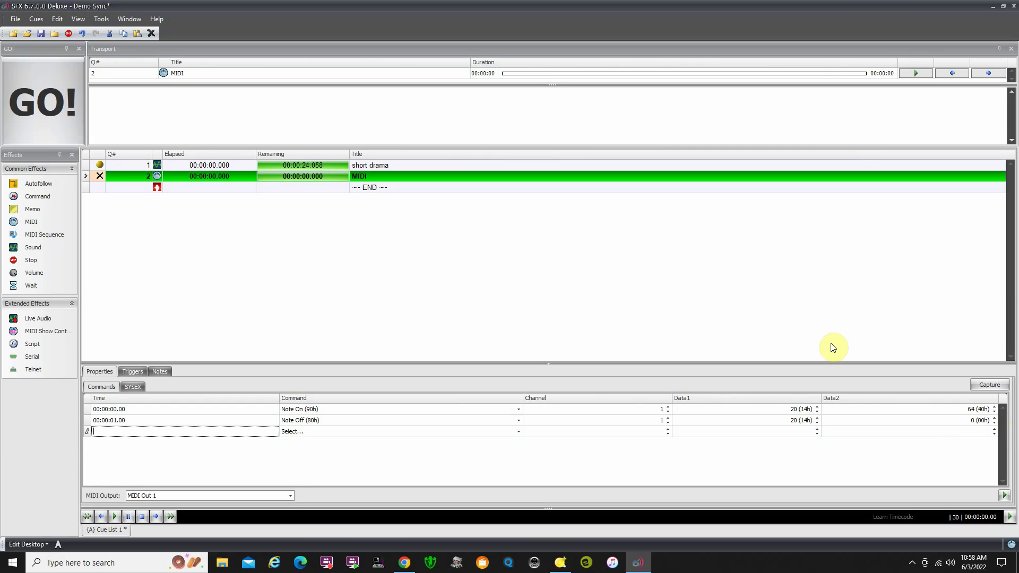
click(99, 177)
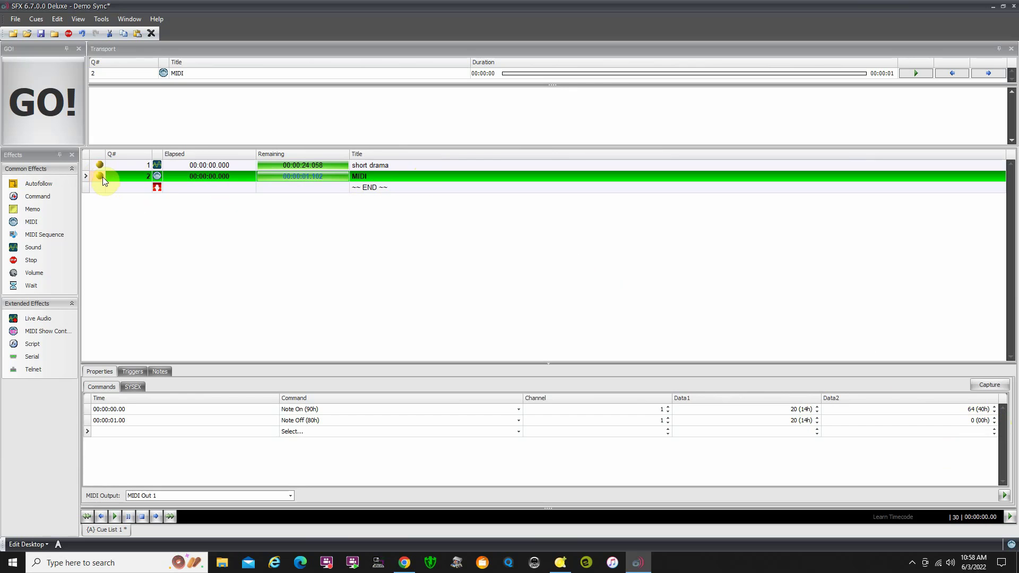
click(37, 110)
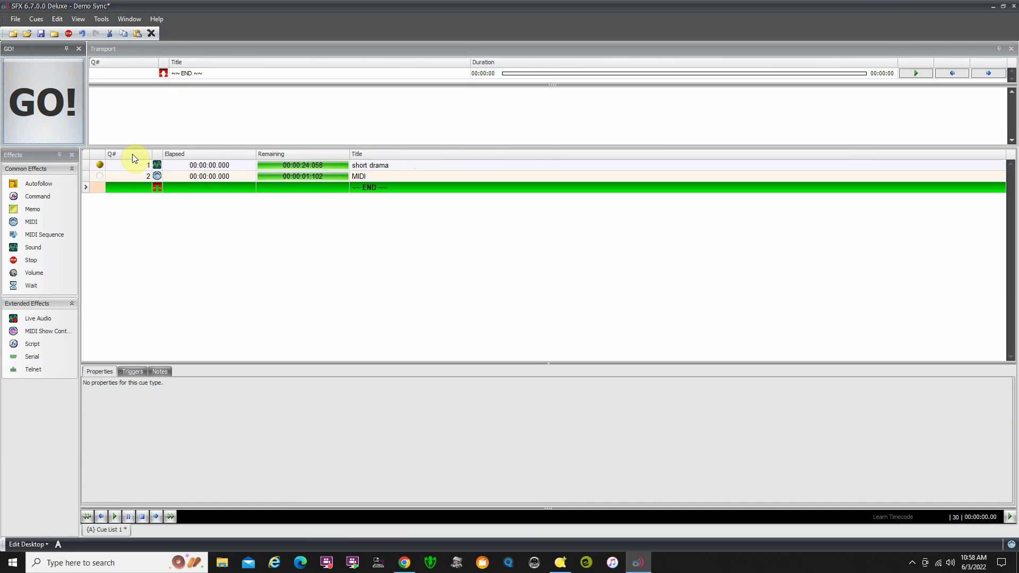
click(101, 178)
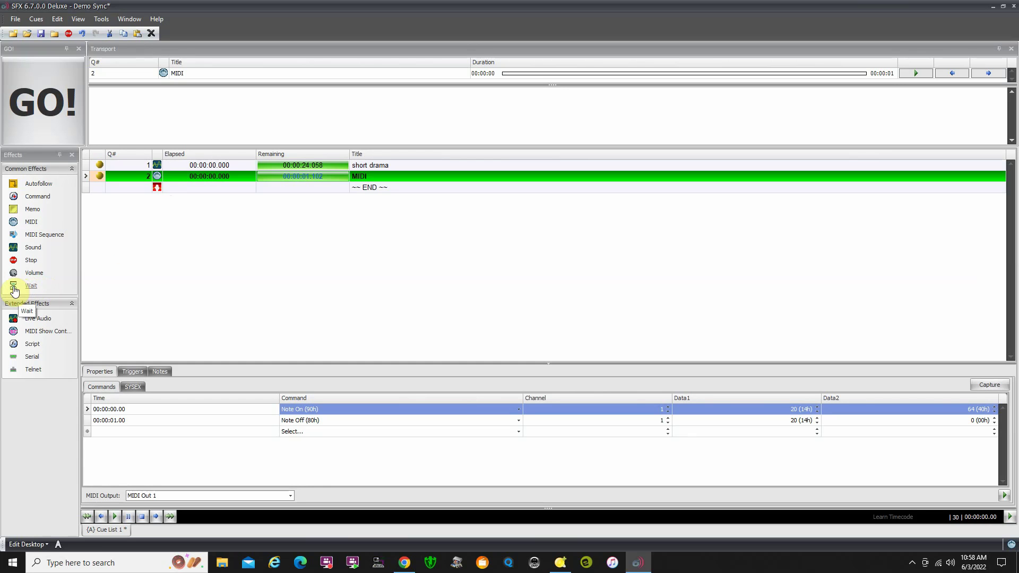
Step: Insert a Wait cue between the short drama and MIDI cues and set its duration to 0
drag(20, 286, 128, 172)
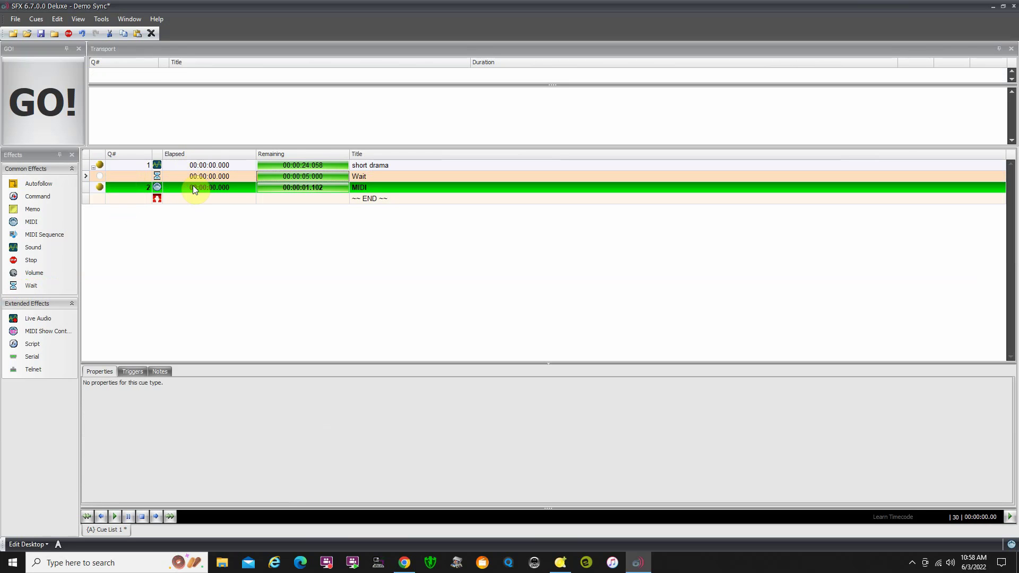
double_click(327, 177)
text(0)
key(Return)
Step: Test-run the sequence from the short drama cue, stop playback, and set short drama as the next cue again
click(100, 164)
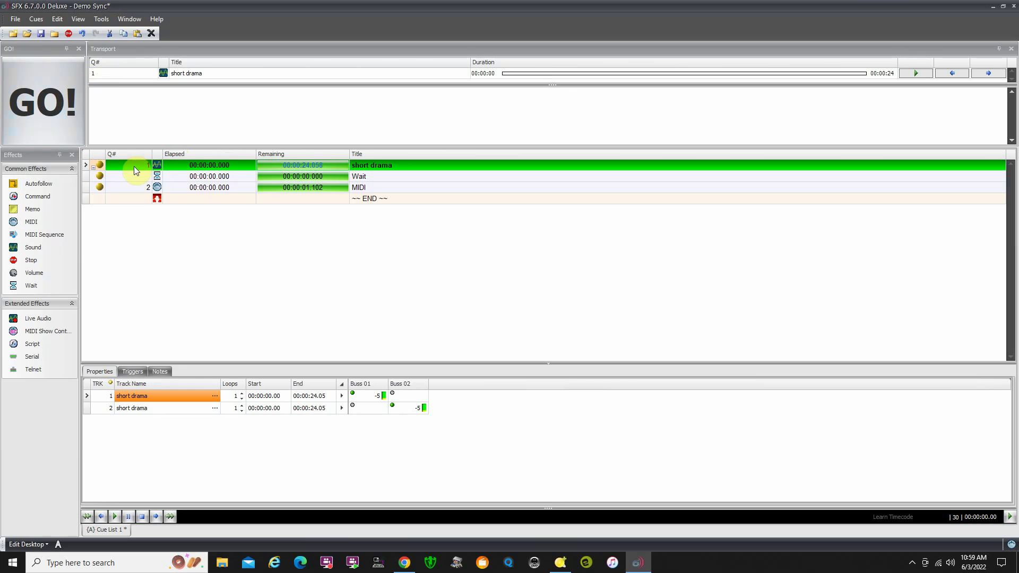
click(93, 168)
click(92, 168)
click(49, 115)
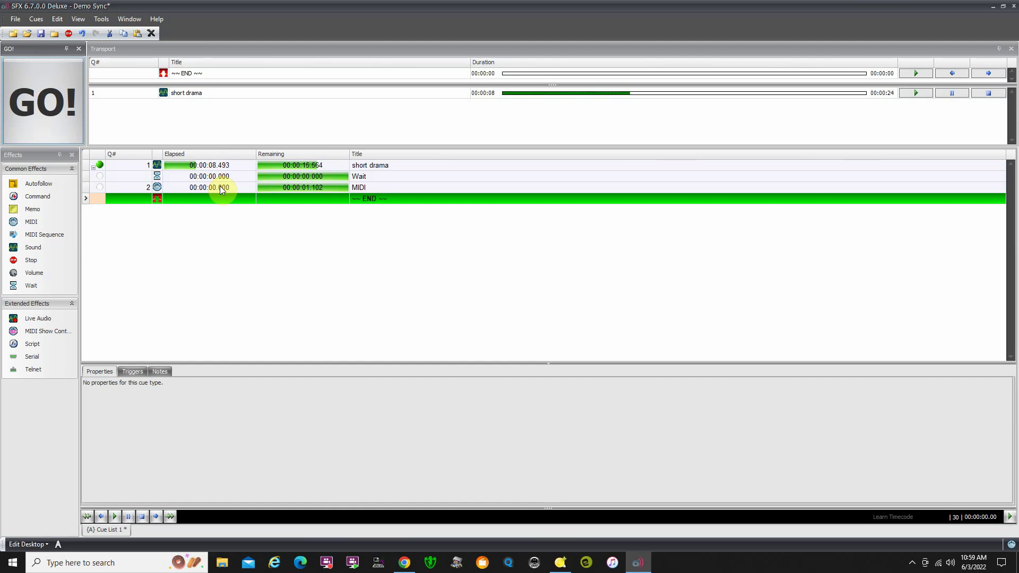
key(Escape)
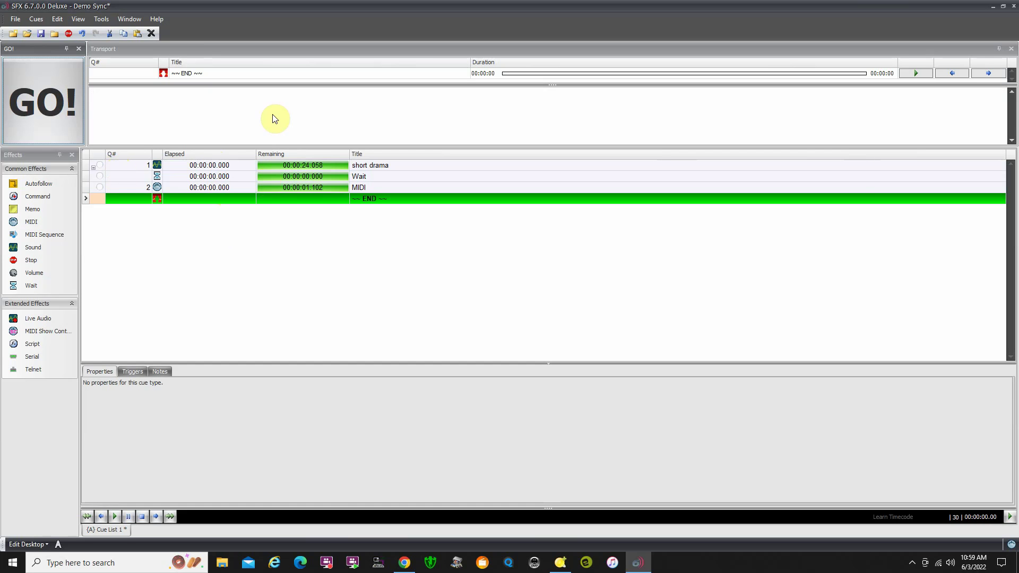
click(98, 166)
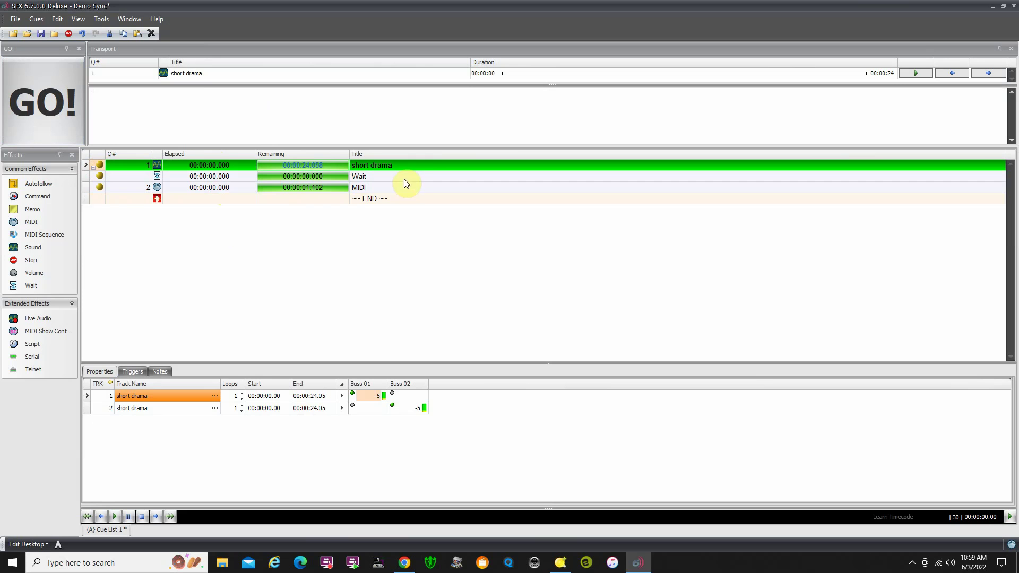
click(100, 188)
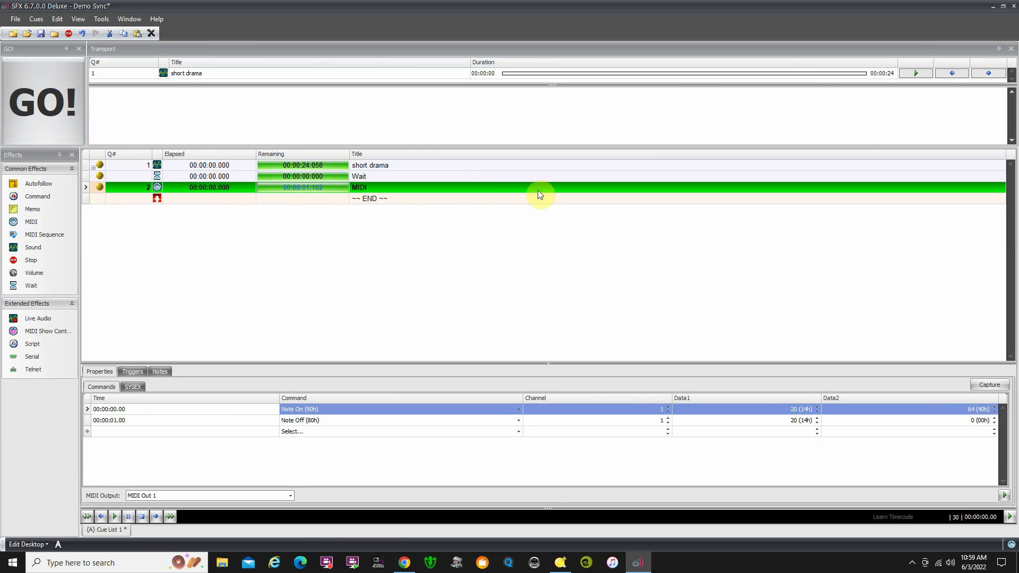
Step: Restore the SFX window to half-screen size and bring up the QLC+ window beside it
click(1003, 6)
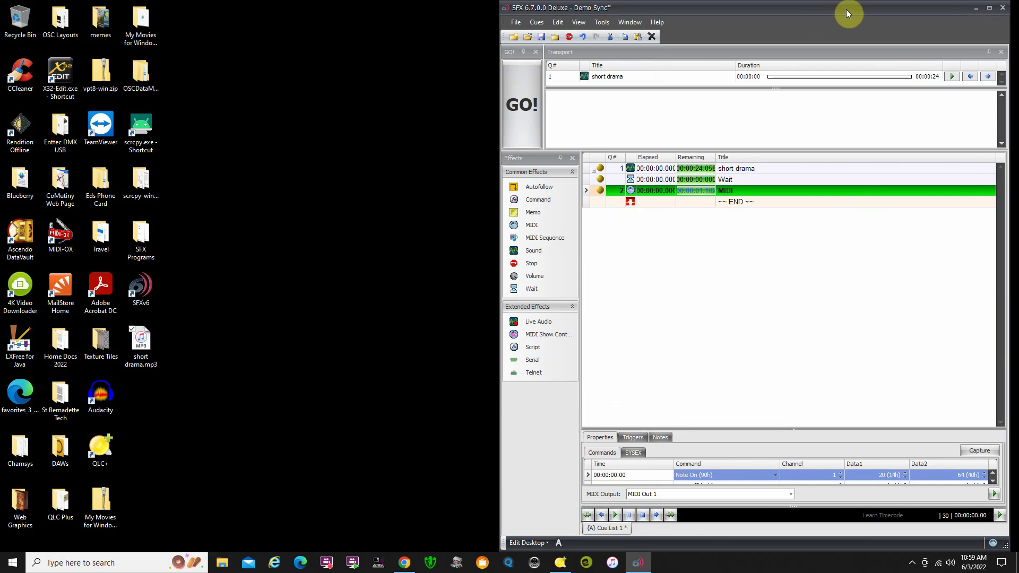
drag(847, 8, 823, 10)
double_click(822, 7)
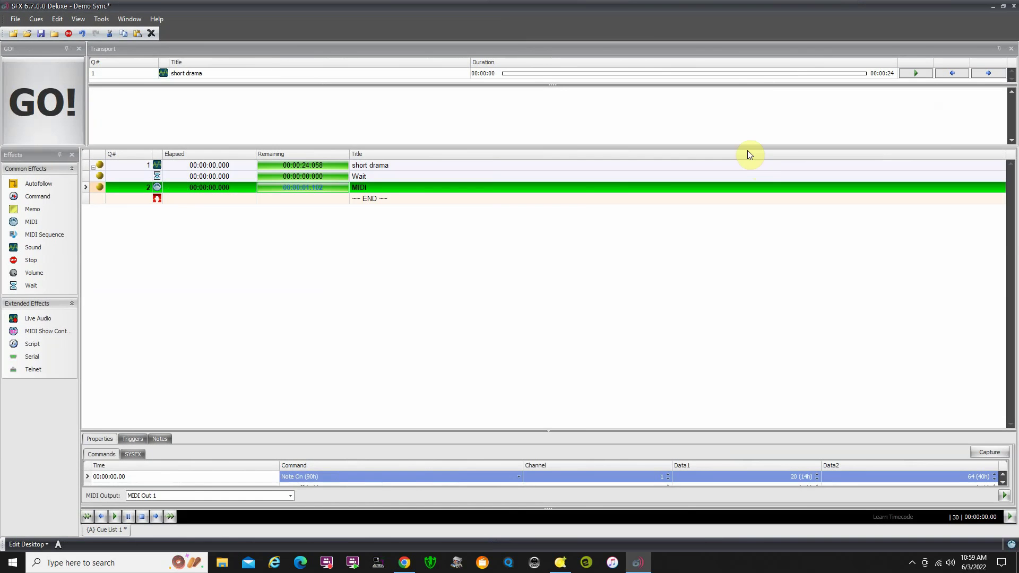
click(1003, 6)
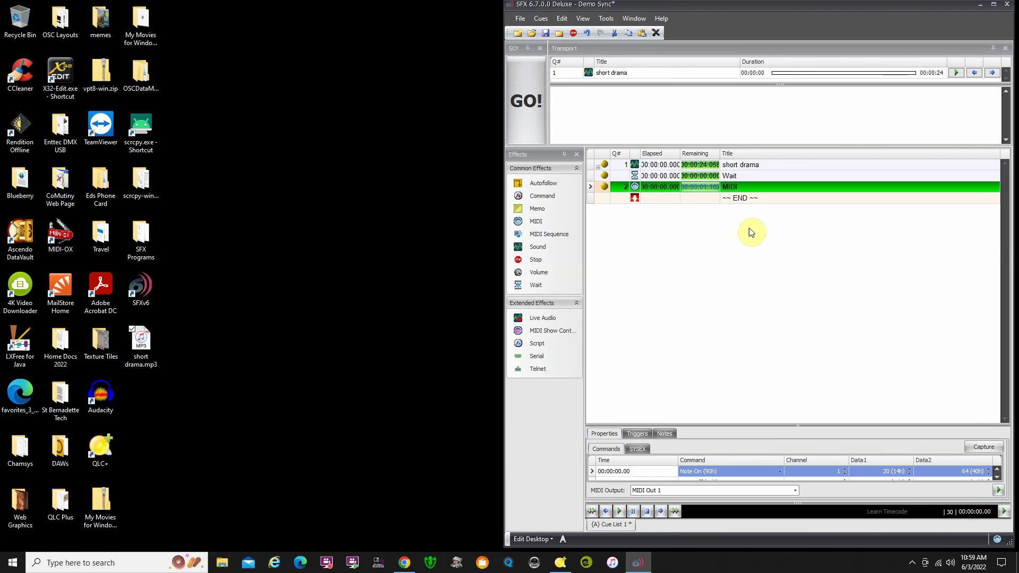
click(560, 563)
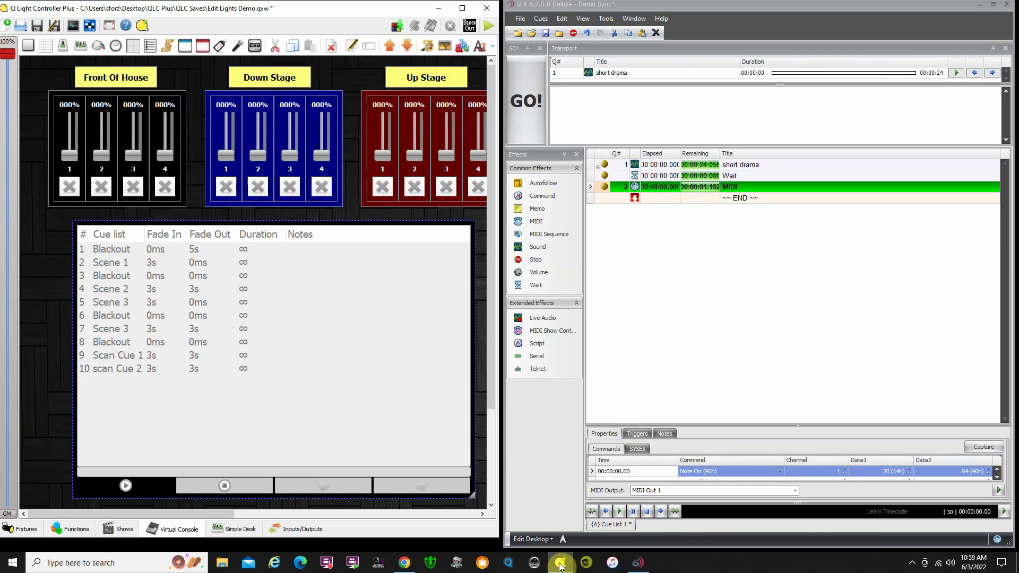
mouse_move(342, 8)
mouse_down()
mouse_move(336, 15)
mouse_move(345, 13)
mouse_up()
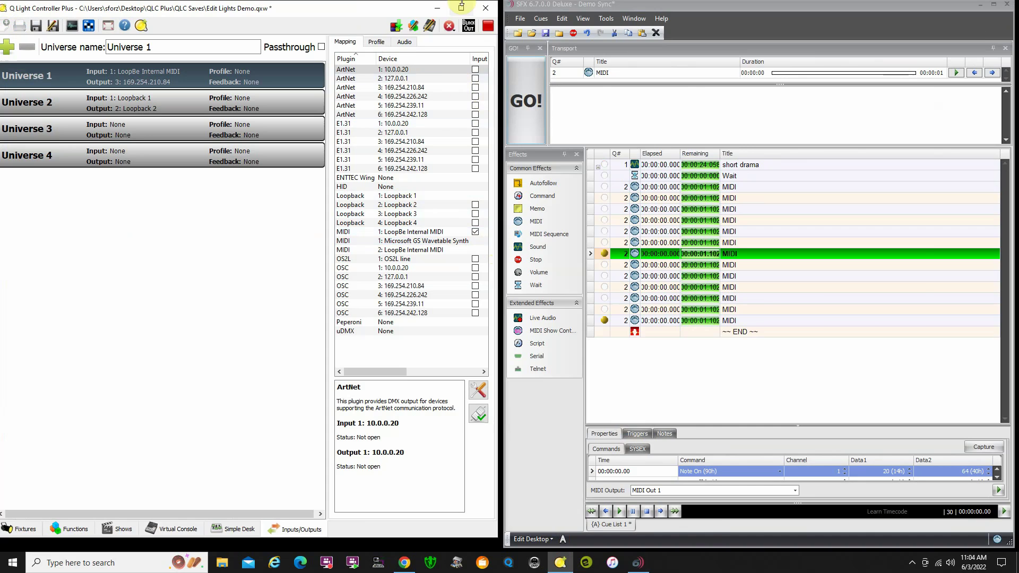
Step: Maximize QLC+ and examine the LoopBe Internal MIDI input mapping and profile settings of Universe 1
click(461, 8)
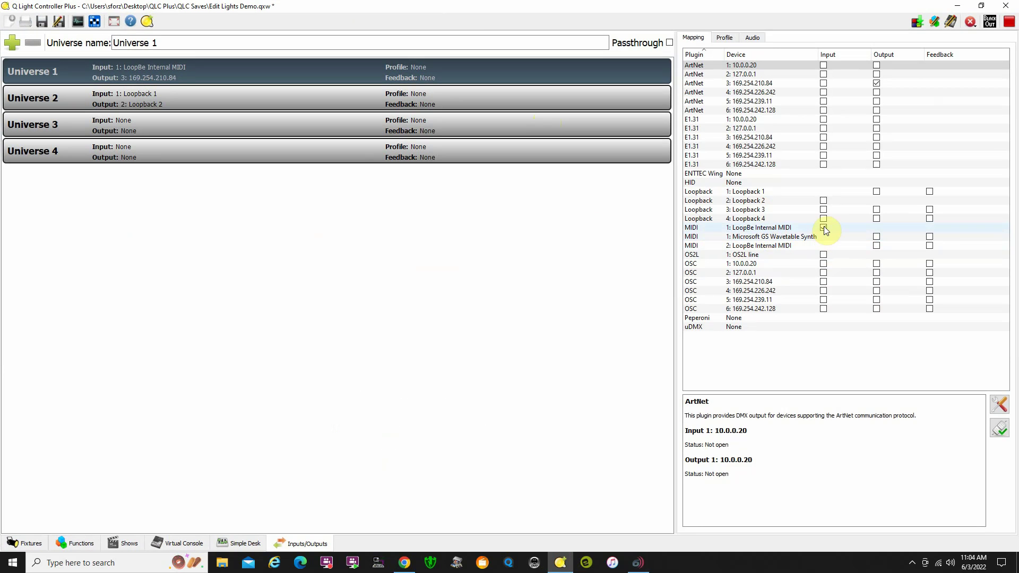
click(719, 38)
click(695, 38)
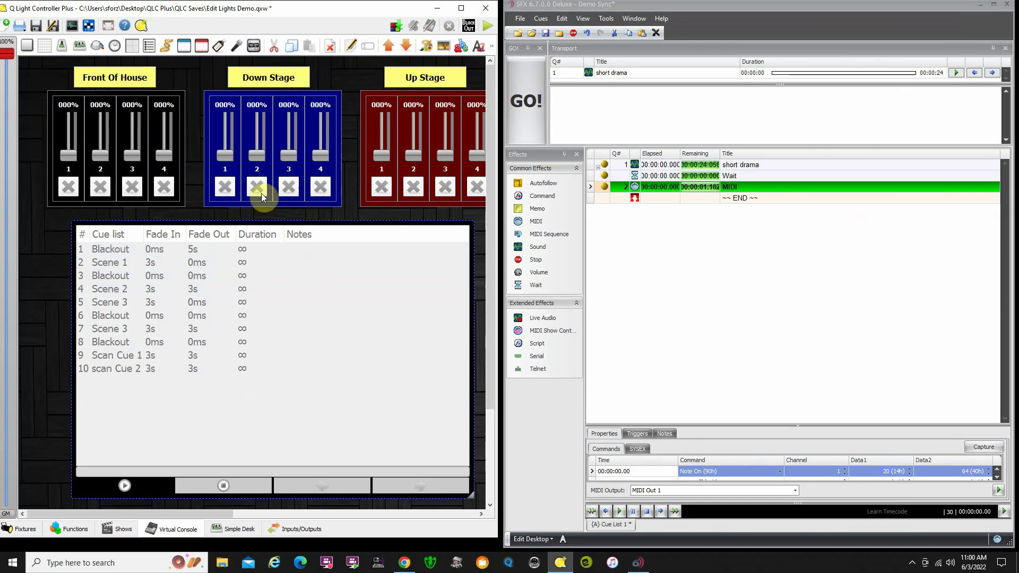
Step: Assign the QLC+ cue list's Next Cue external input through Auto Detect by firing the SFX short drama sequence, and accept the properties
double_click(282, 252)
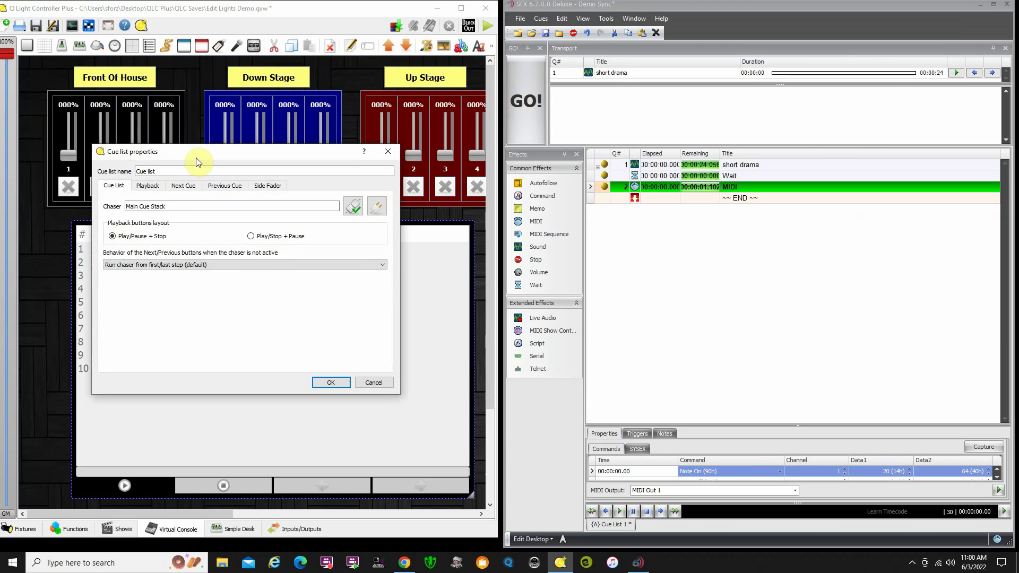
click(186, 189)
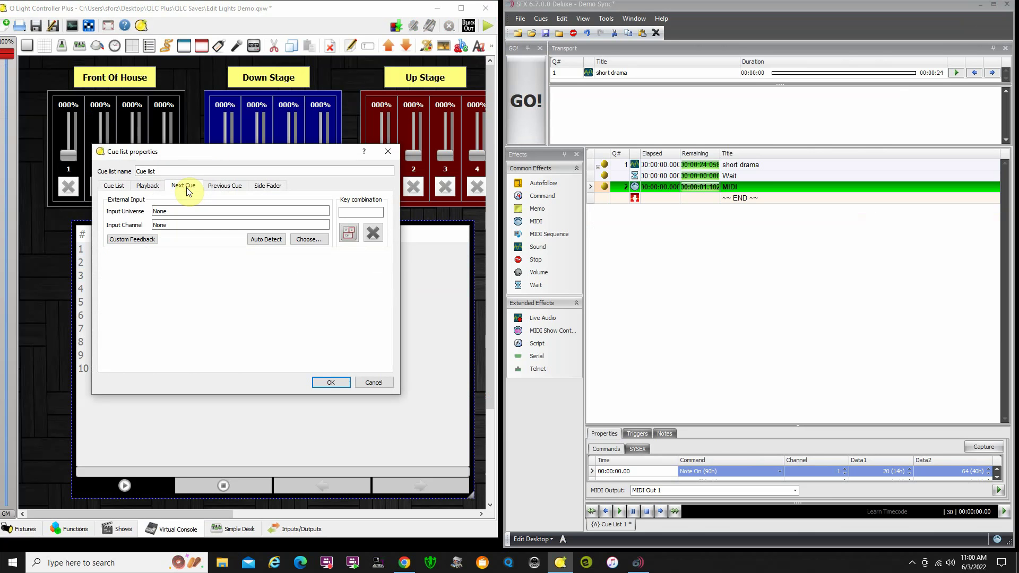
click(265, 244)
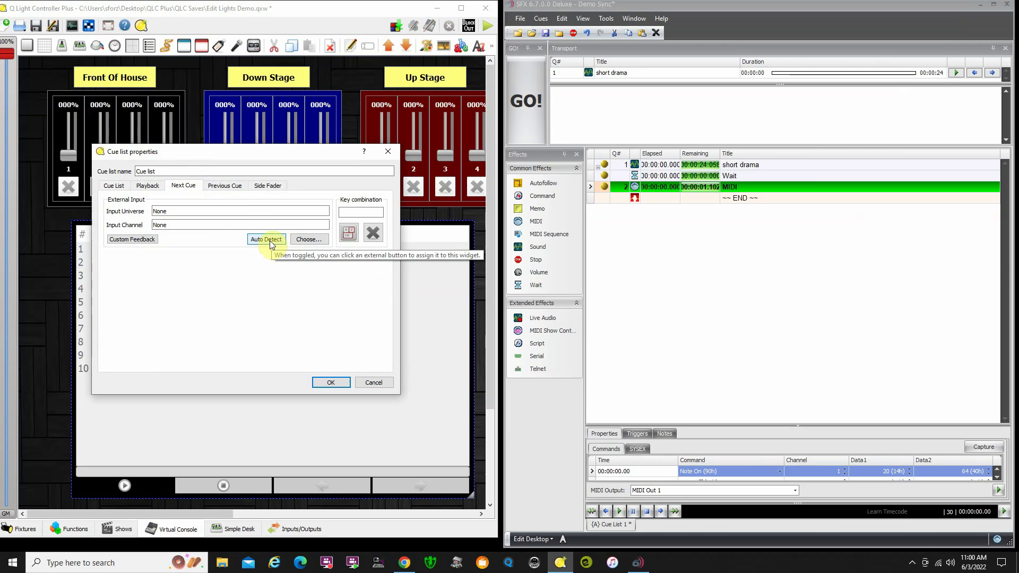
click(270, 243)
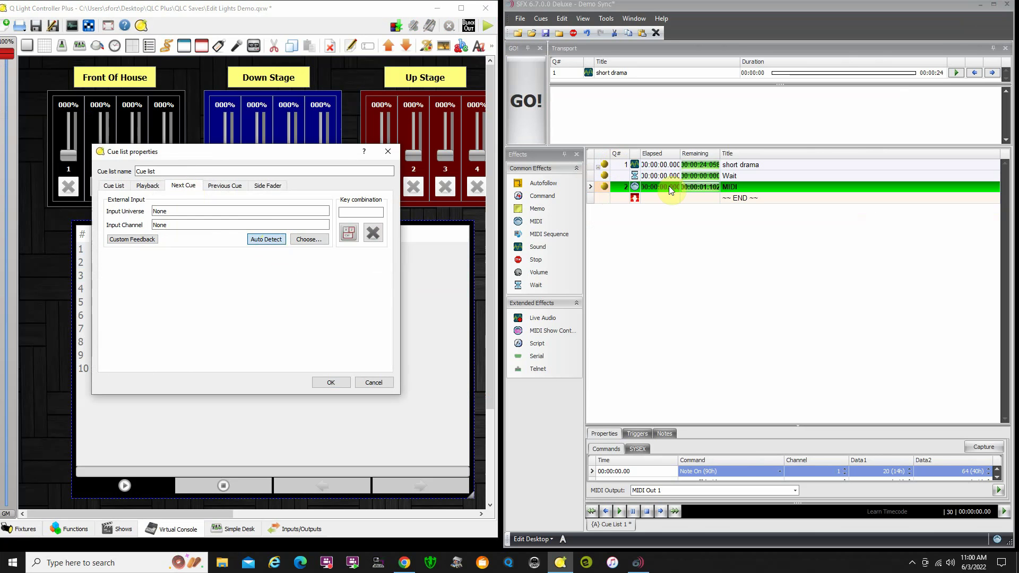
click(524, 108)
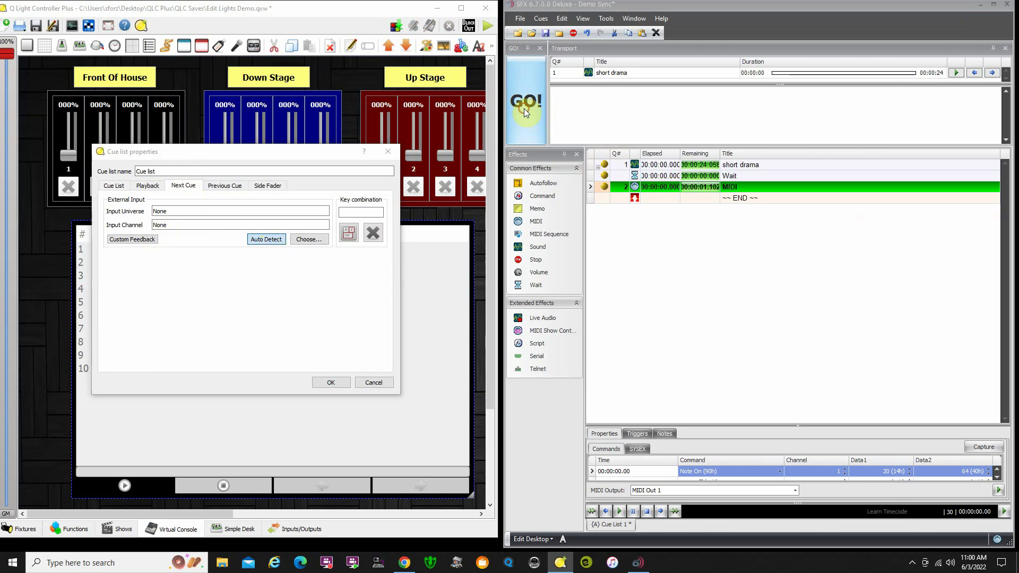
click(274, 242)
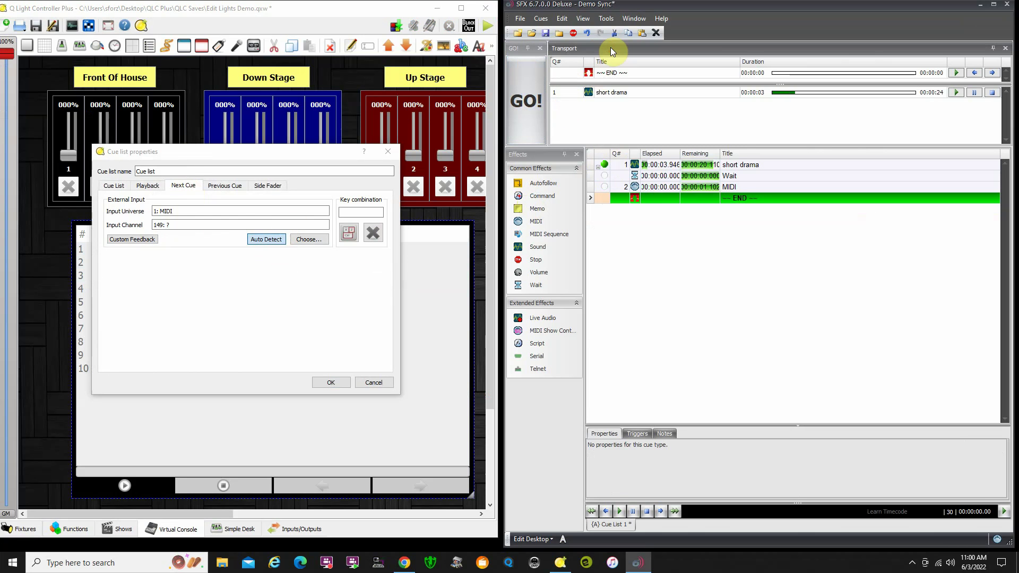
key(Escape)
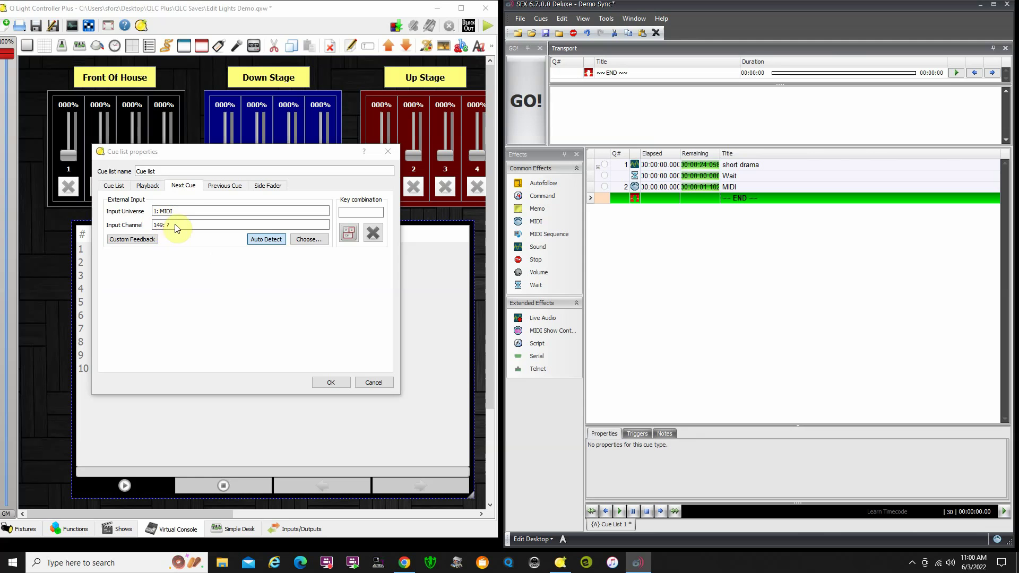
click(327, 385)
Step: Check the available input profiles for Universe 1 in QLC+ and return to the Virtual Console
click(297, 529)
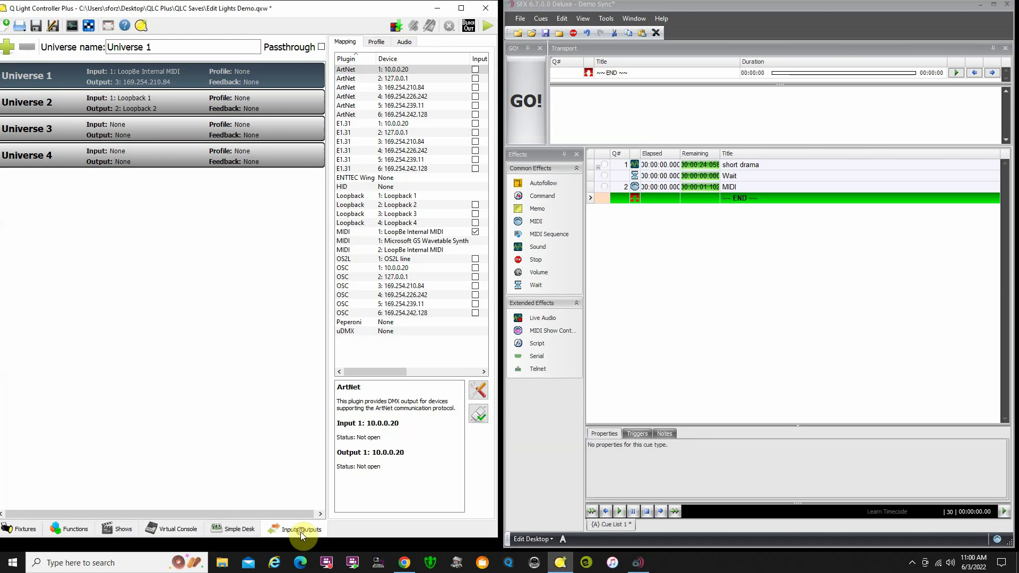
click(378, 41)
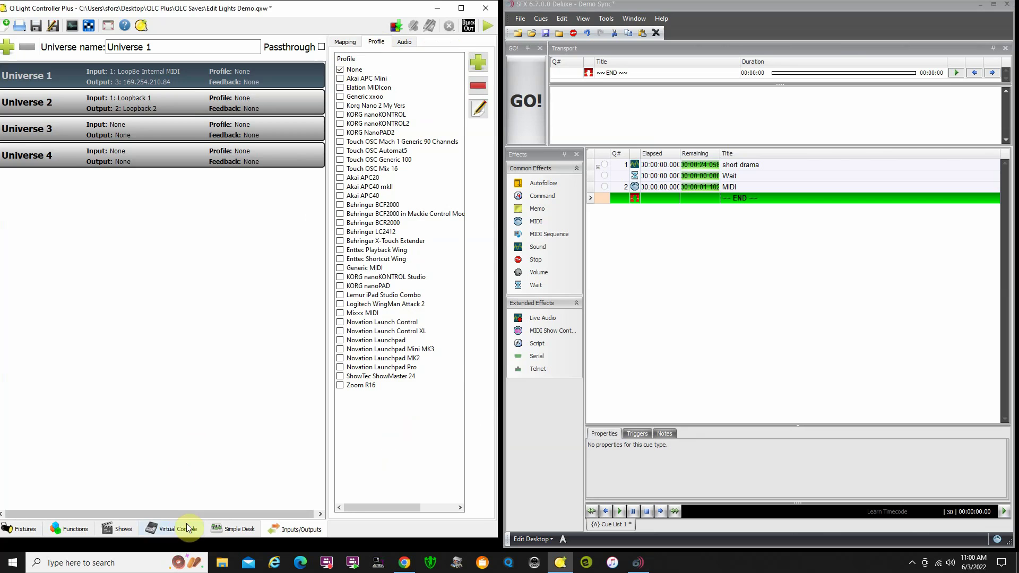
click(172, 530)
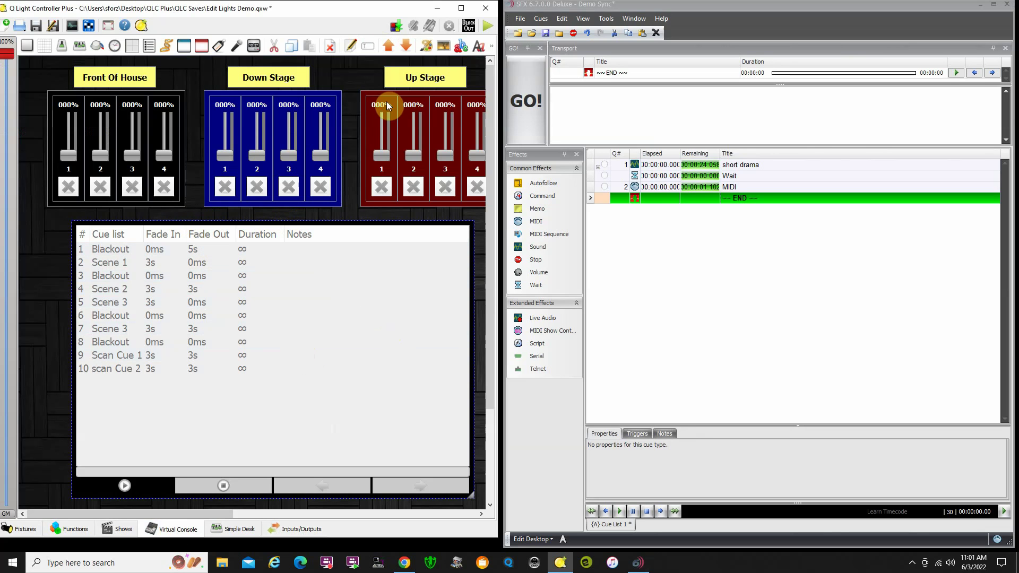
Step: Start the QLC+ cue list in operate mode and run the SFX sequence from short drama to trigger Scene 1, stopping SFX playback at the end
click(486, 26)
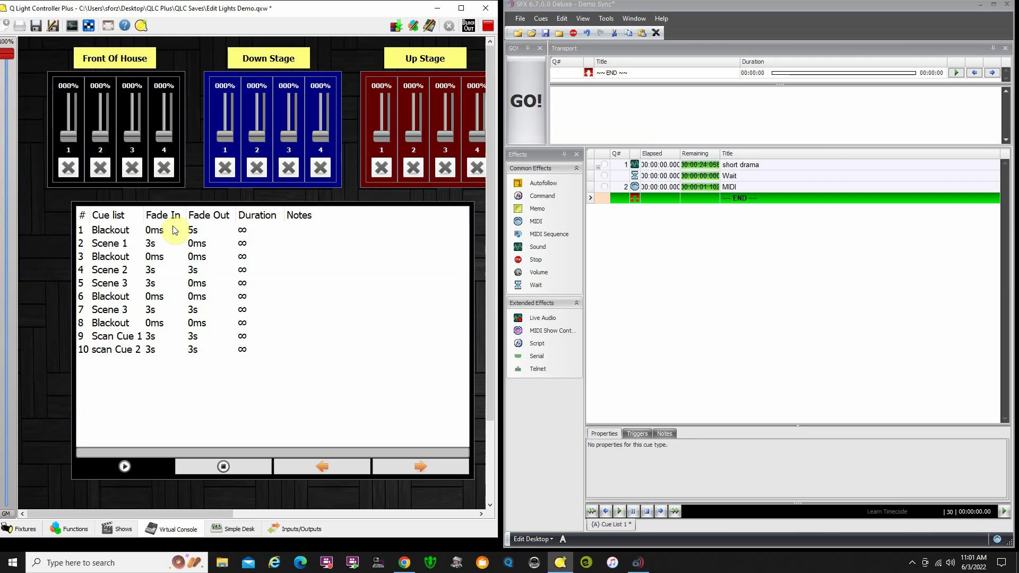
click(125, 467)
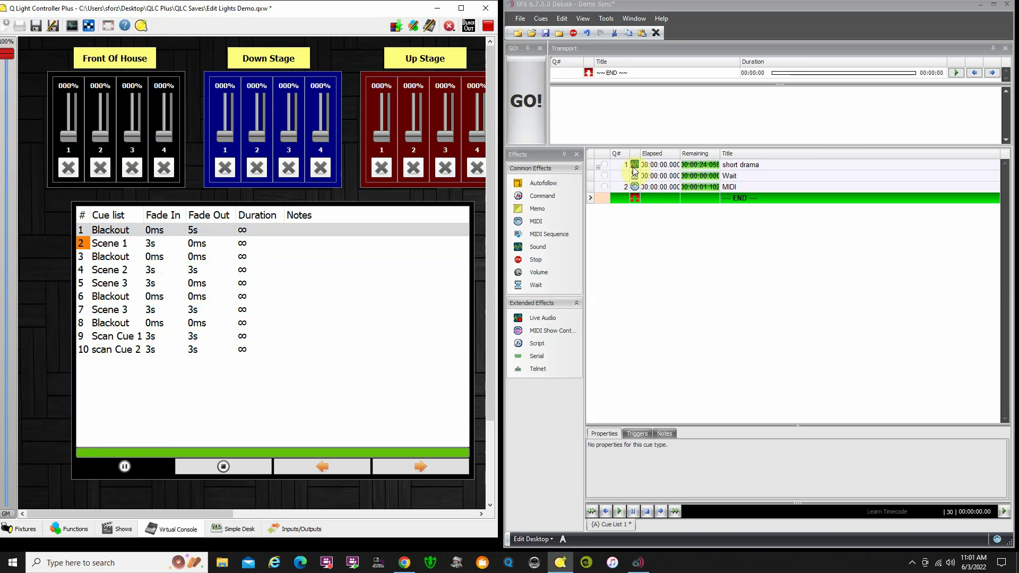
click(607, 167)
click(607, 167)
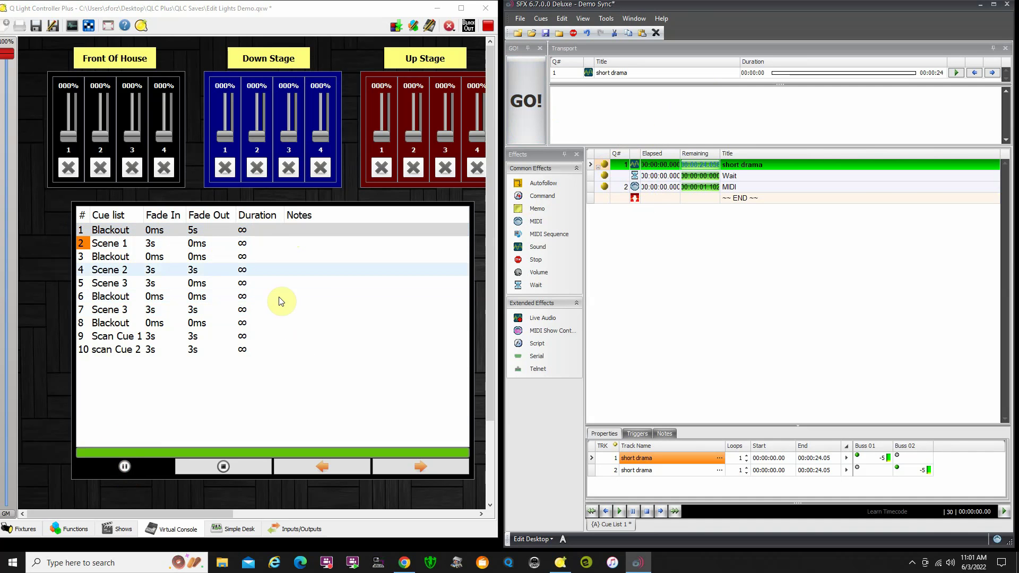
click(528, 117)
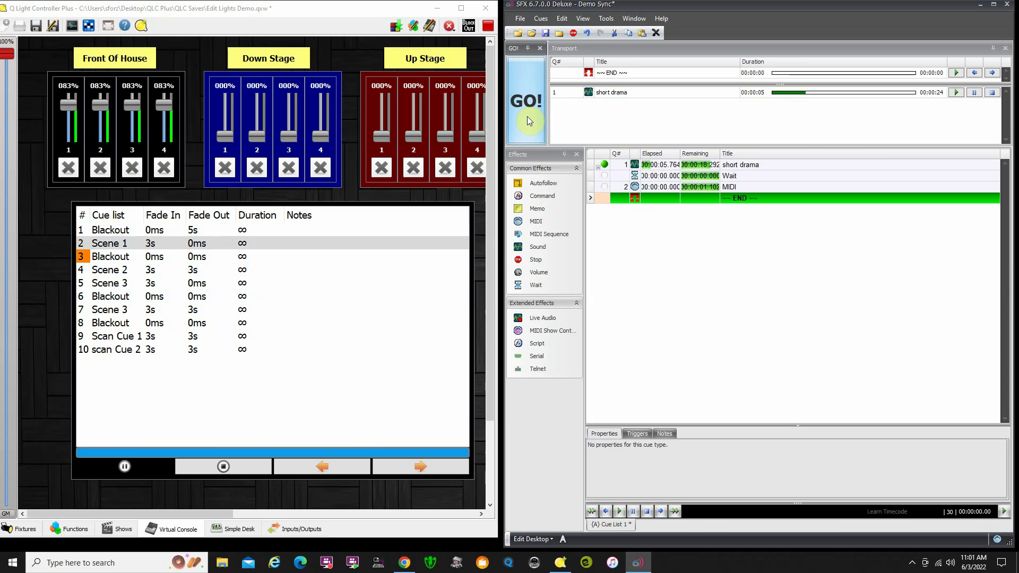
key(Escape)
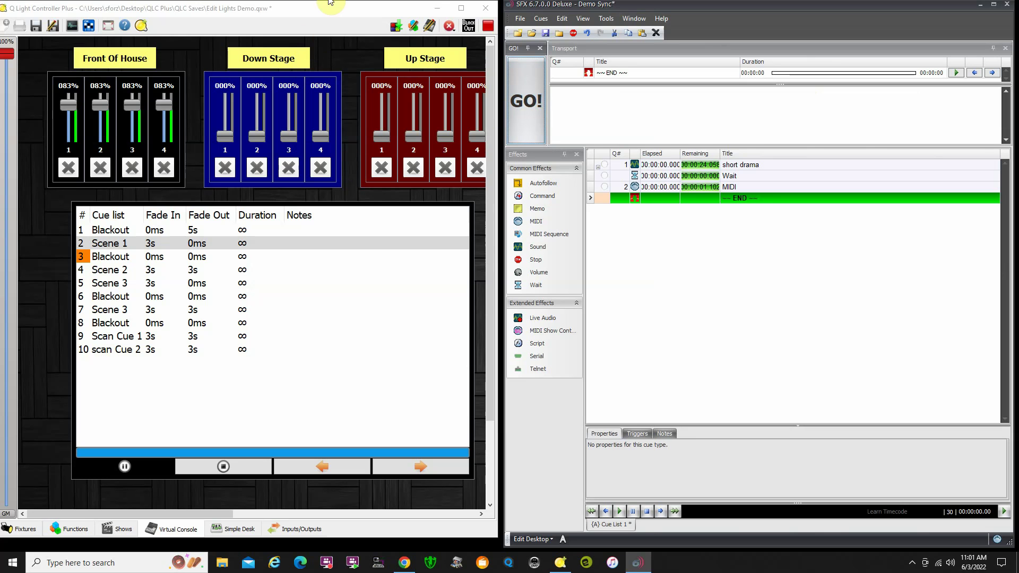
Step: Advance the QLC+ cue list manually through Blackout to Scene 2
click(297, 7)
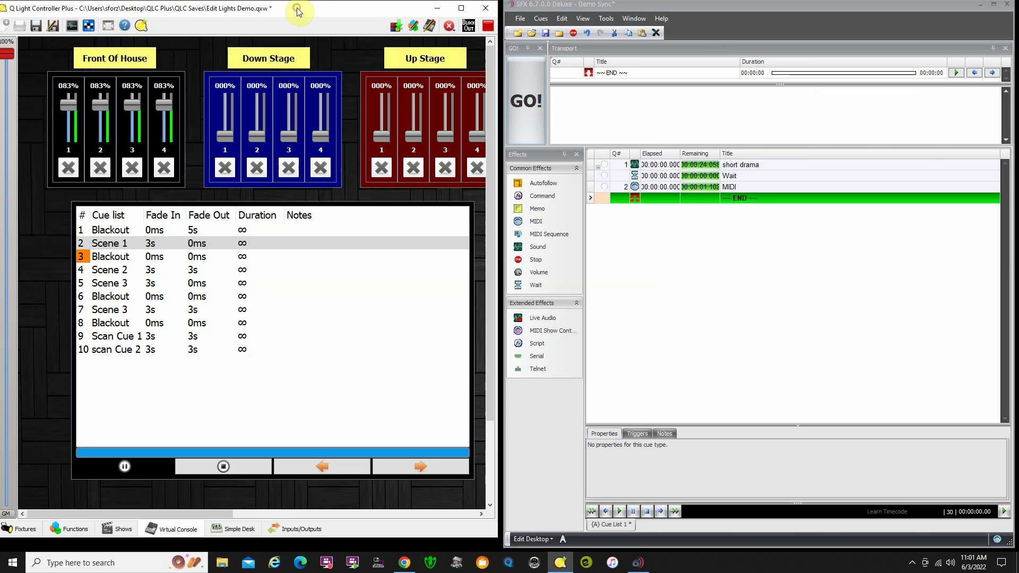
click(420, 467)
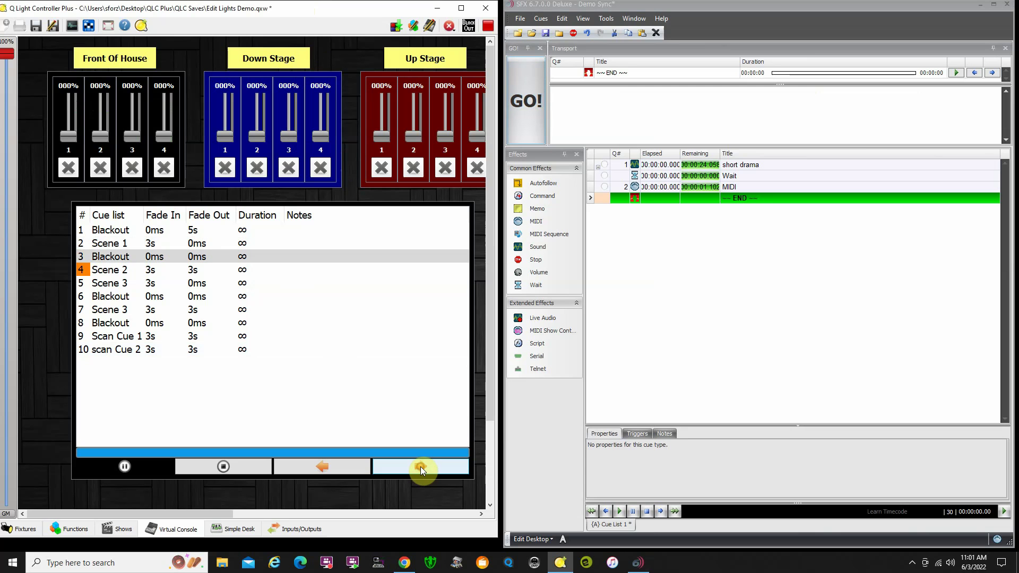
click(420, 466)
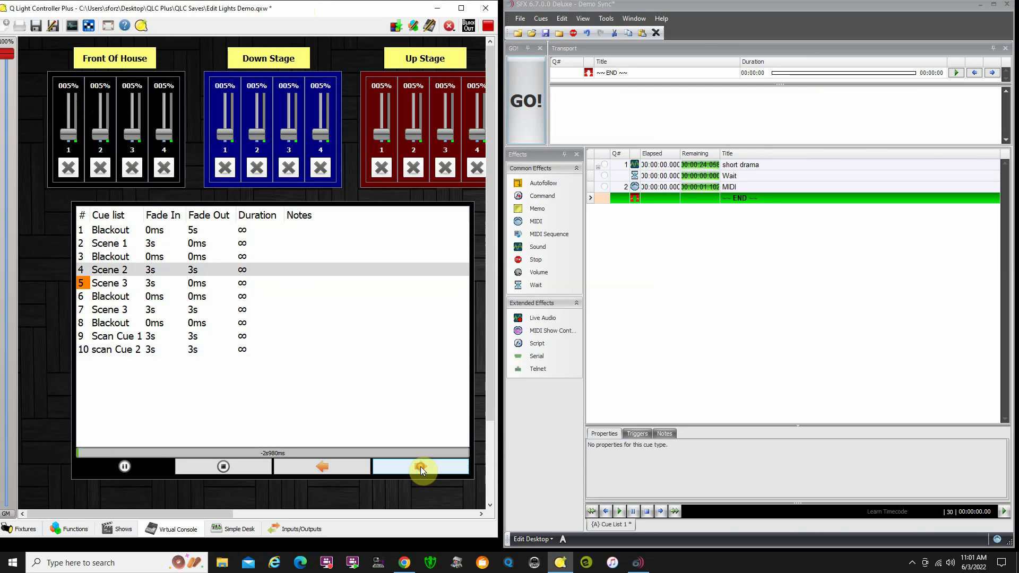
Step: Advance the QLC+ cue list to Scene 3, stop it, and return to design mode
click(421, 466)
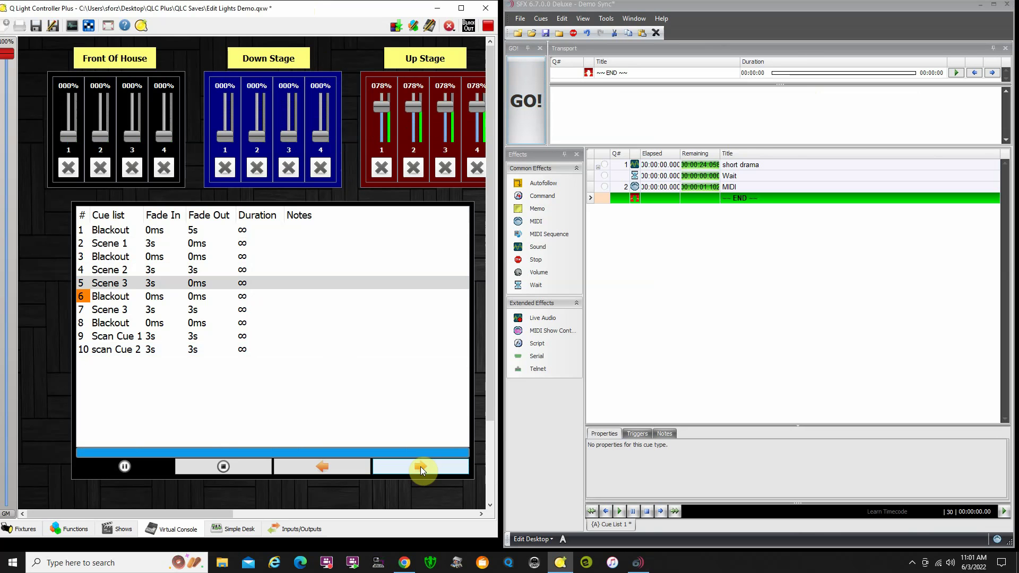
click(686, 4)
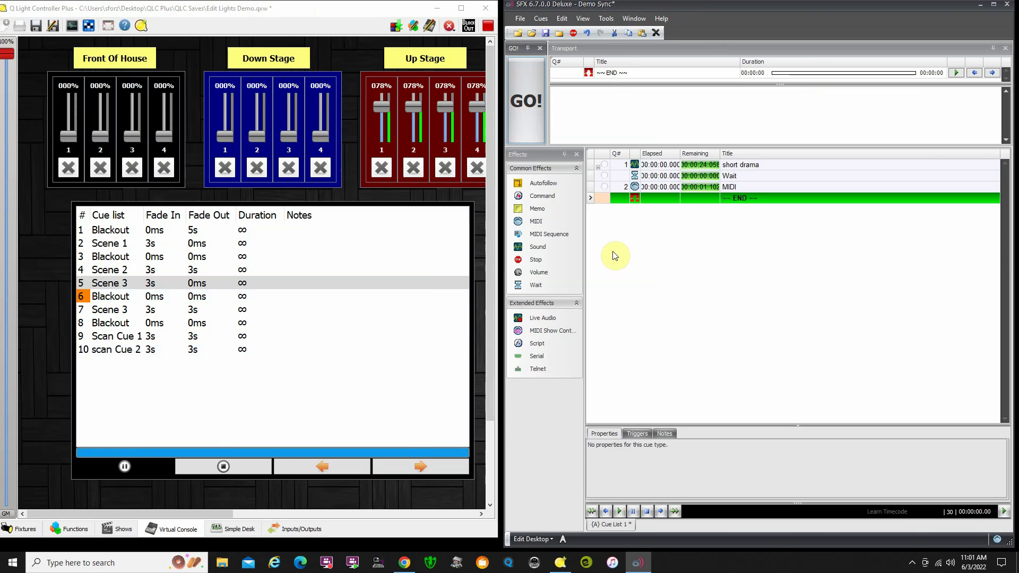
click(223, 467)
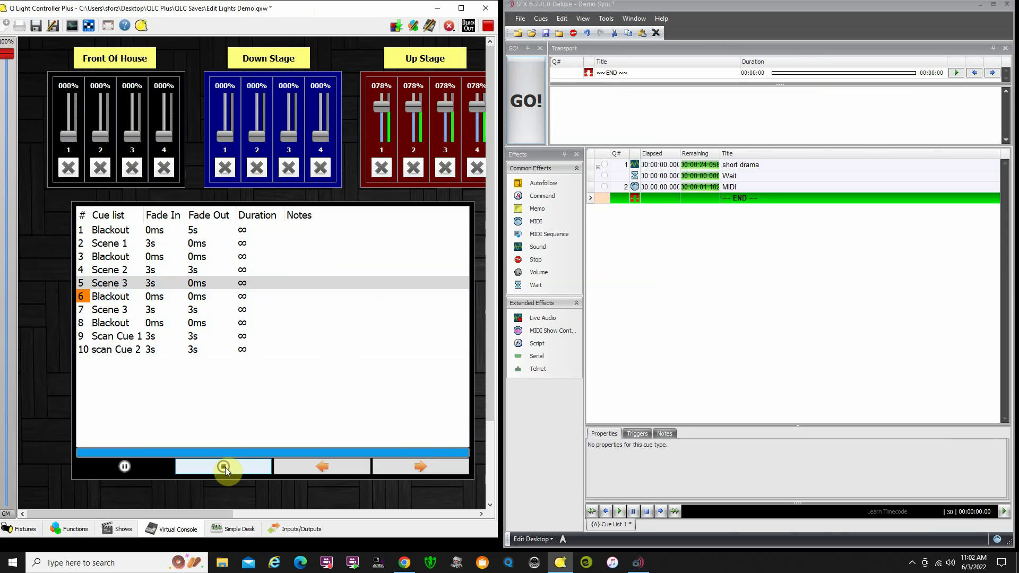
click(224, 466)
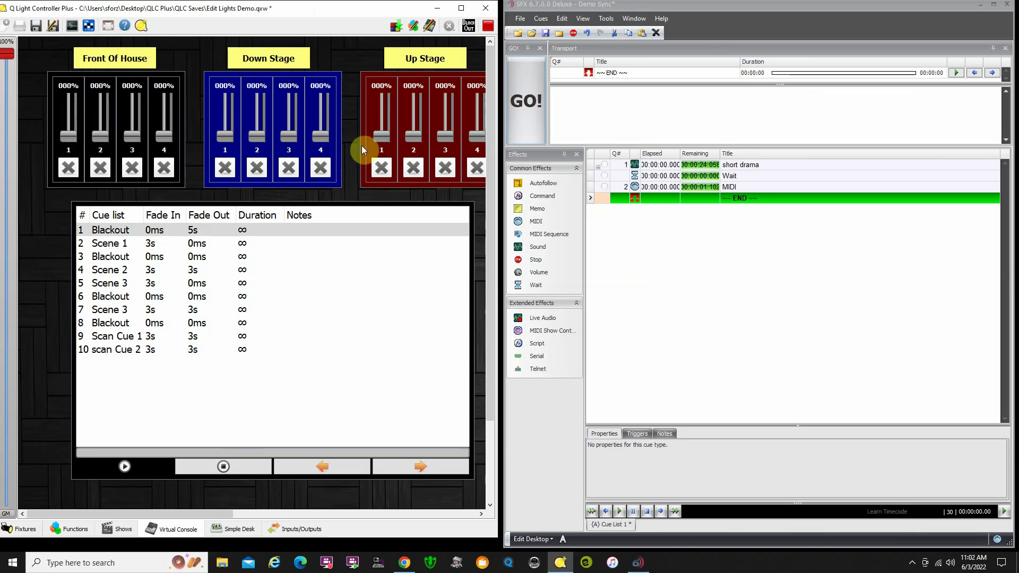
click(485, 28)
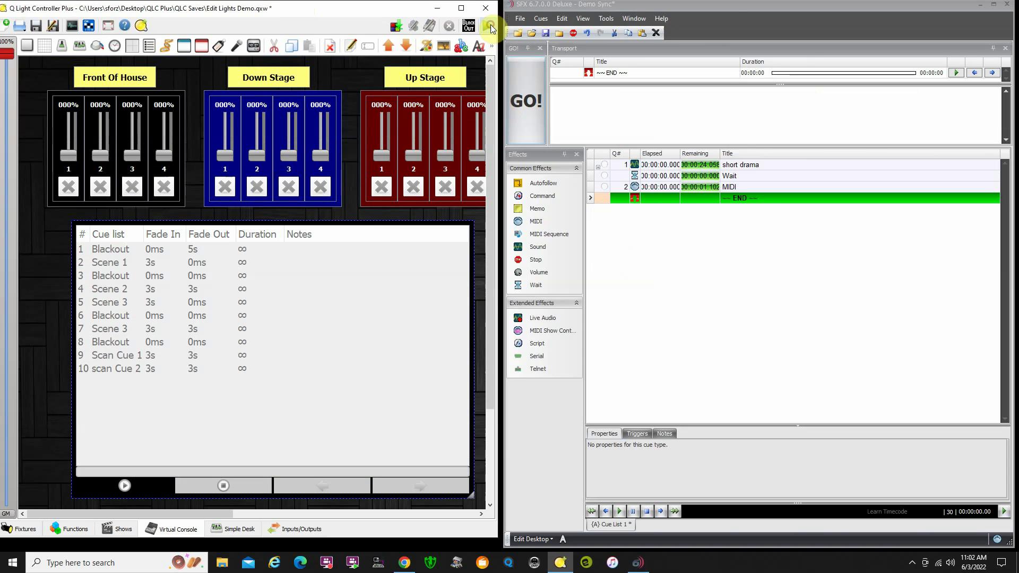
Step: Duplicate the MIDI cue in the SFX cue list by pasting twelve copies of it below the original
click(719, 4)
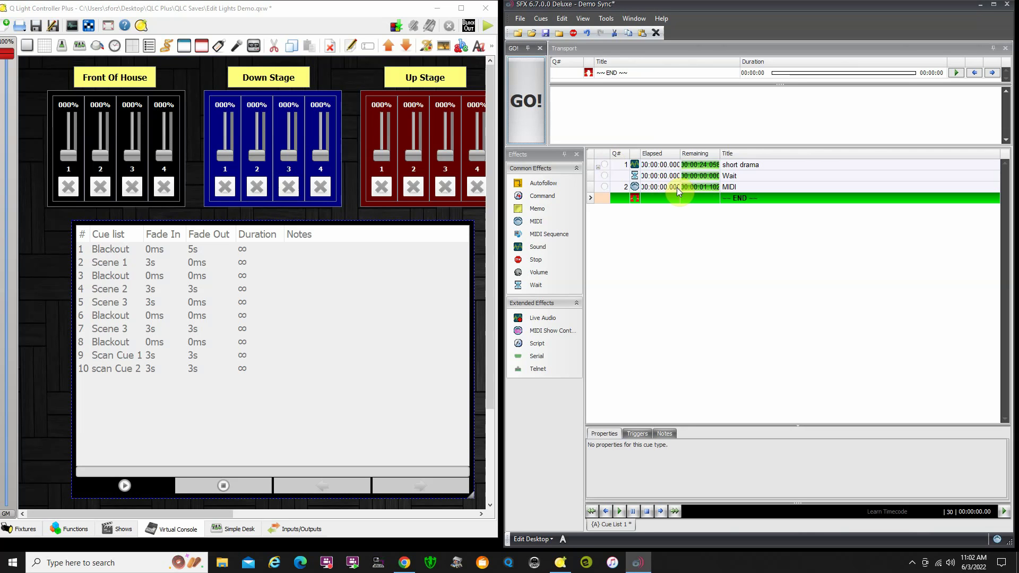
click(604, 188)
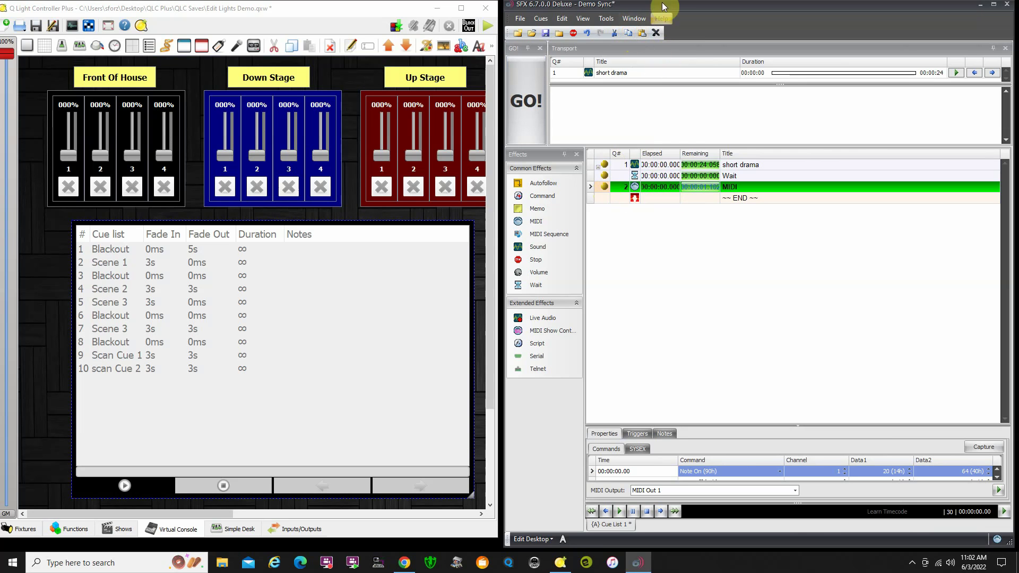
click(642, 33)
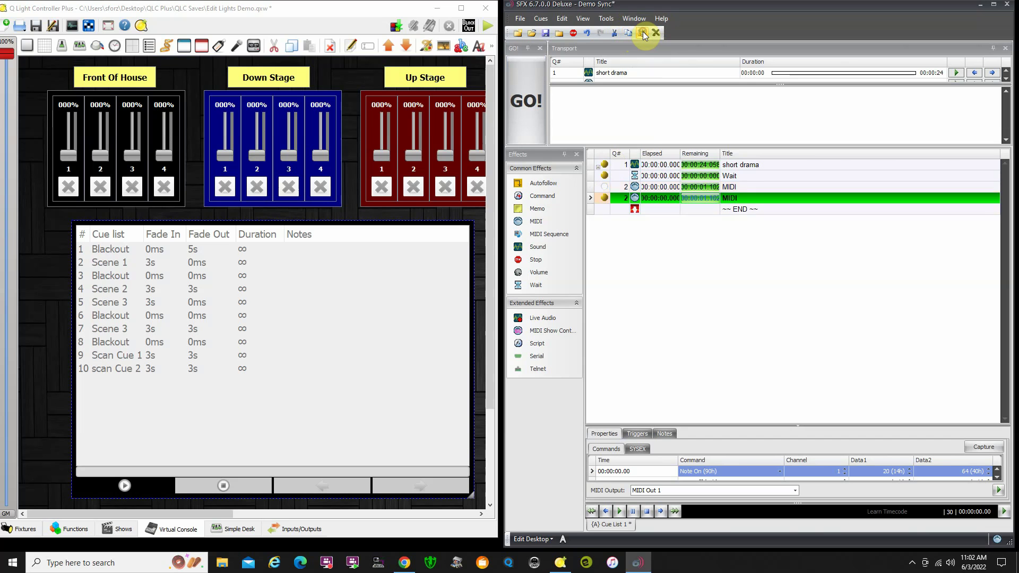
click(642, 33)
click(642, 33)
click(642, 33)
click(642, 33)
click(642, 33)
click(642, 33)
click(642, 33)
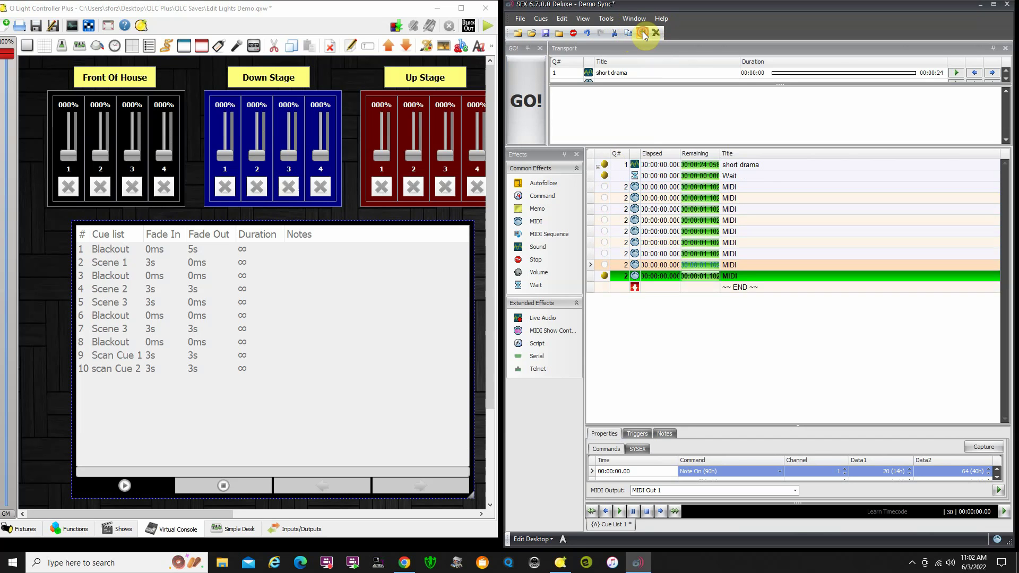
click(642, 33)
click(642, 33)
click(642, 33)
click(642, 33)
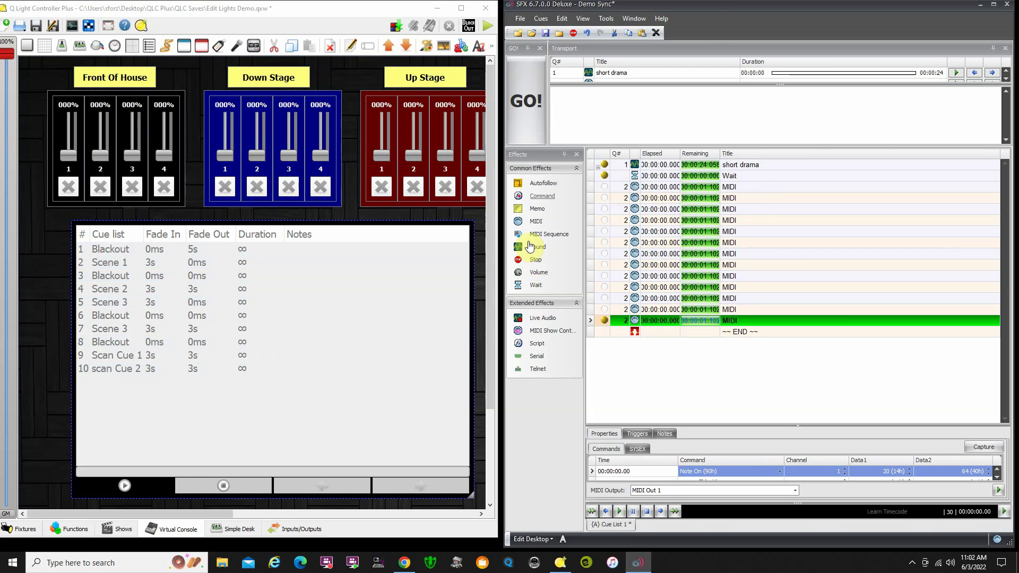
Step: Put the short drama cue on standby in SFX and start the QLC+ cue list at Blackout in operate mode
click(603, 164)
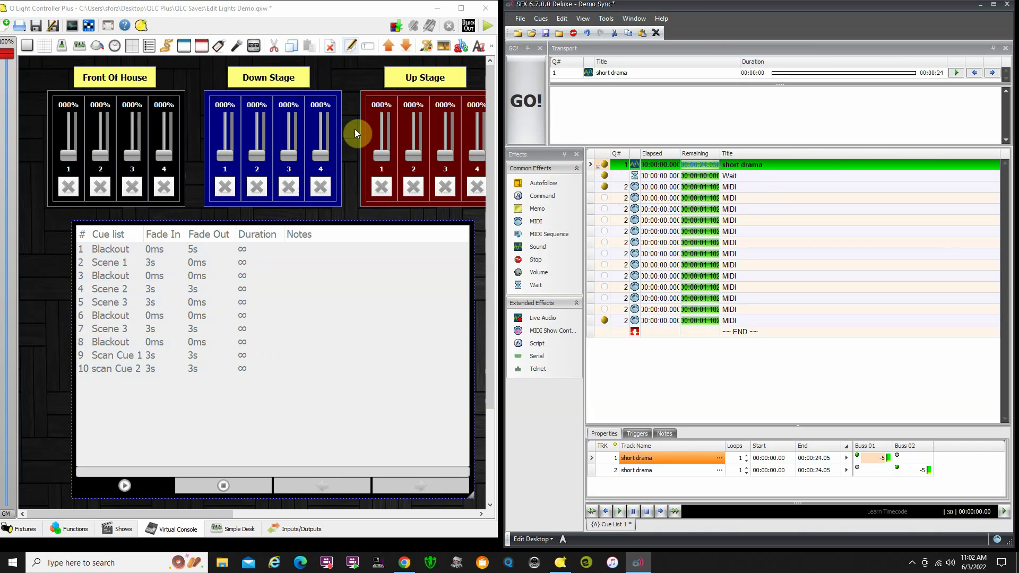
click(314, 7)
click(488, 26)
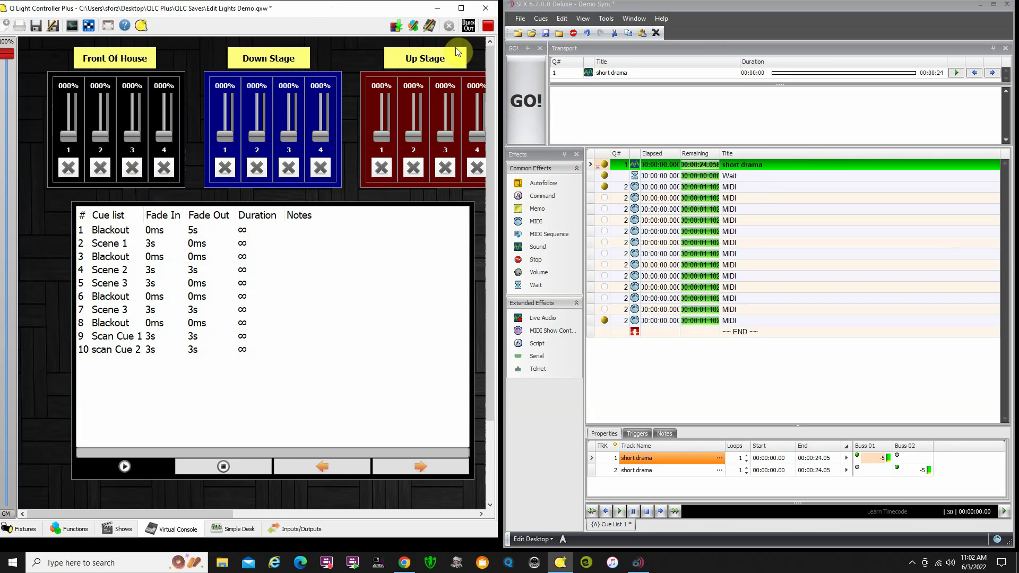
click(126, 464)
click(386, 417)
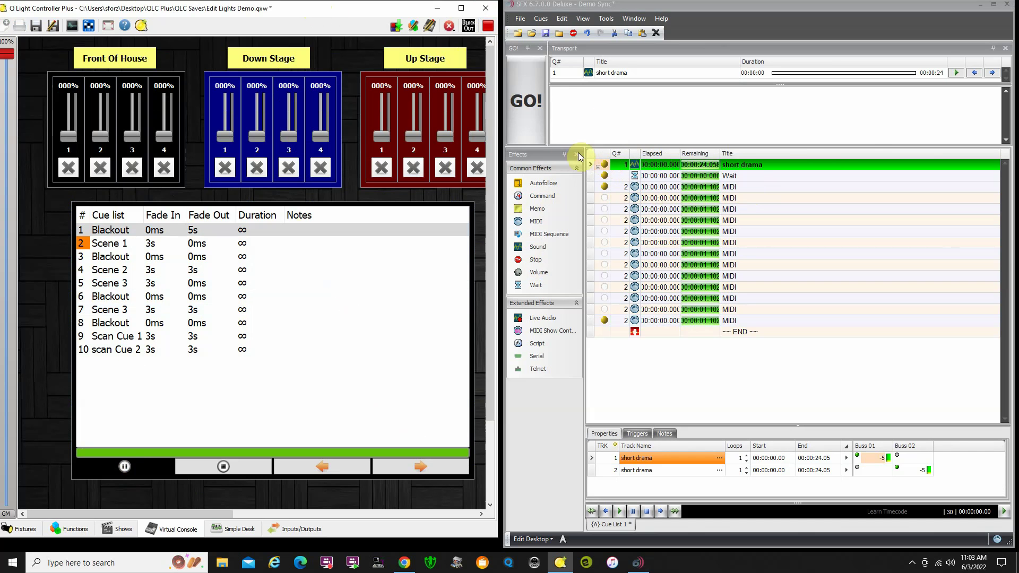
Step: Fire the SFX cues from short drama through the MIDI copies, stepping the QLC+ cue list from Scene 1 to Scene 3 at cue 7
click(520, 112)
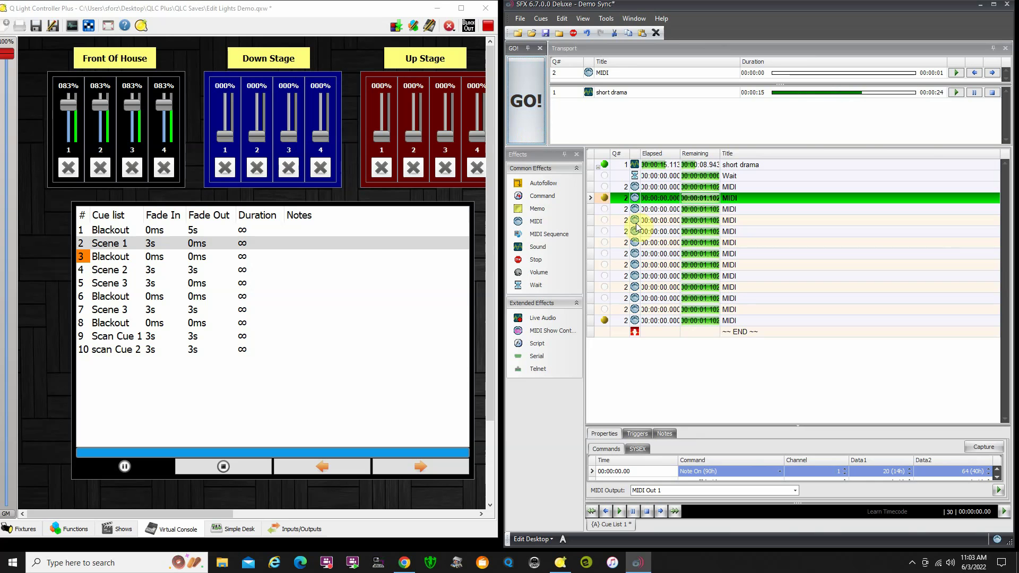
click(527, 127)
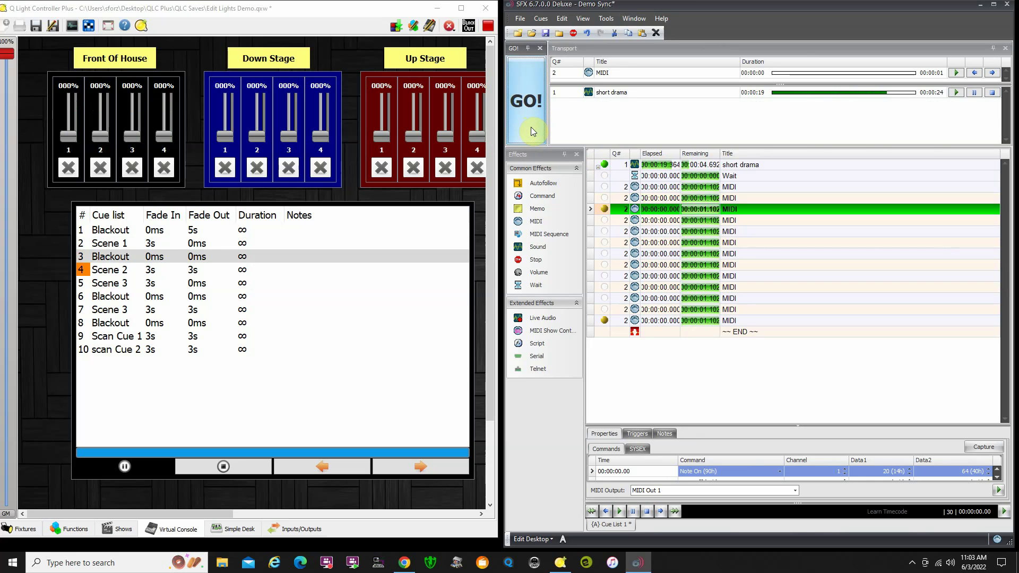
click(531, 126)
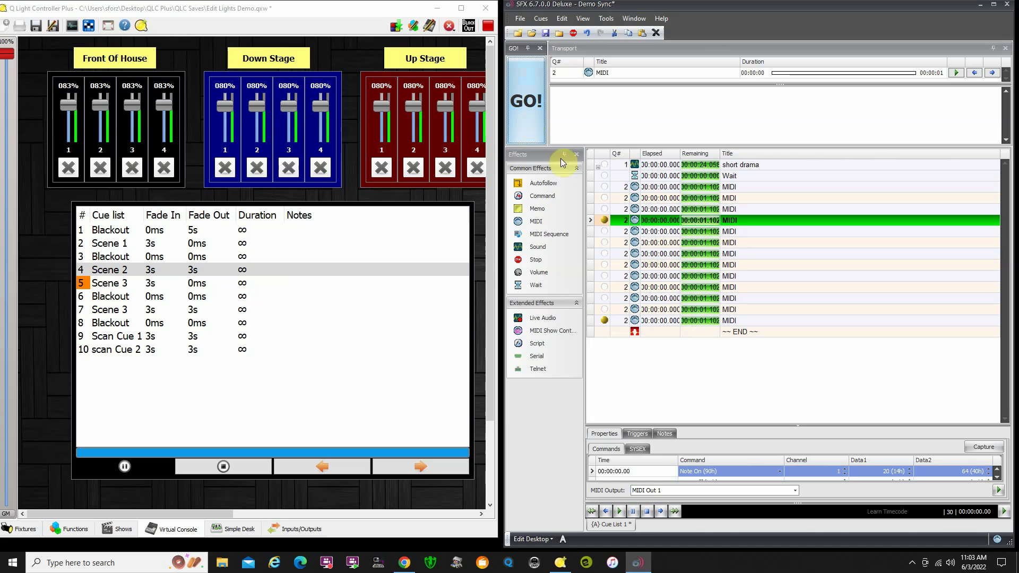
click(523, 127)
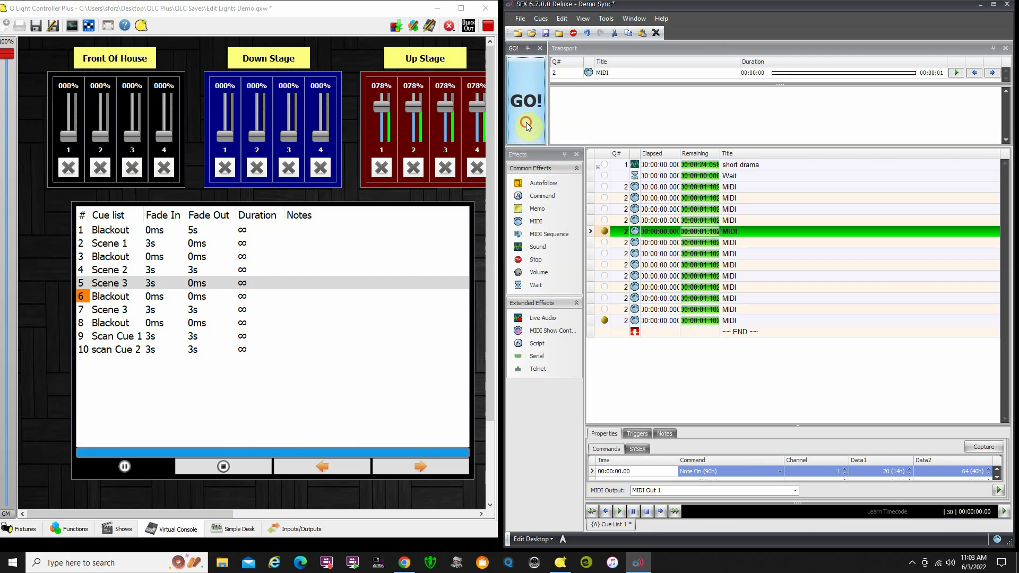
click(526, 122)
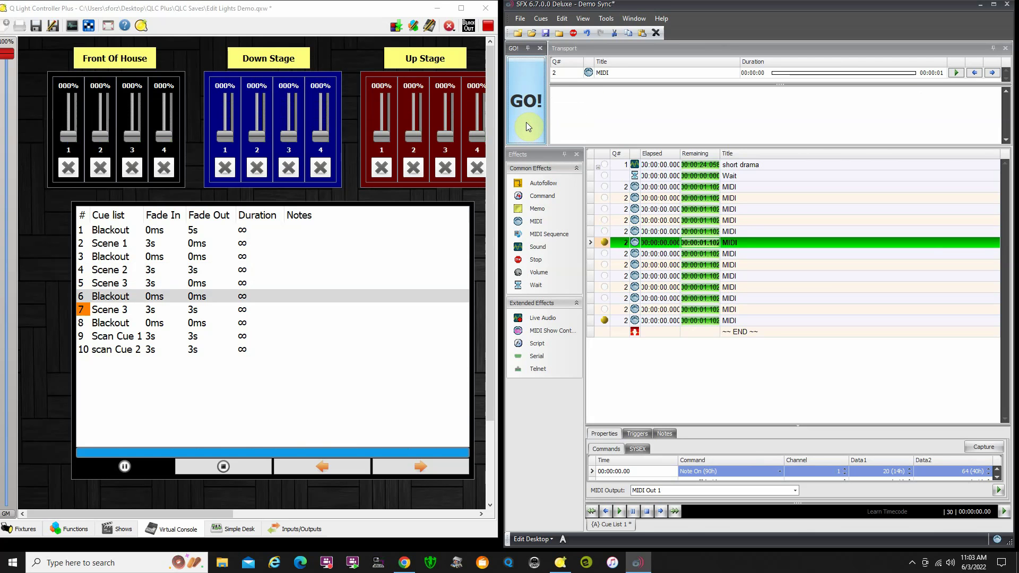
click(526, 122)
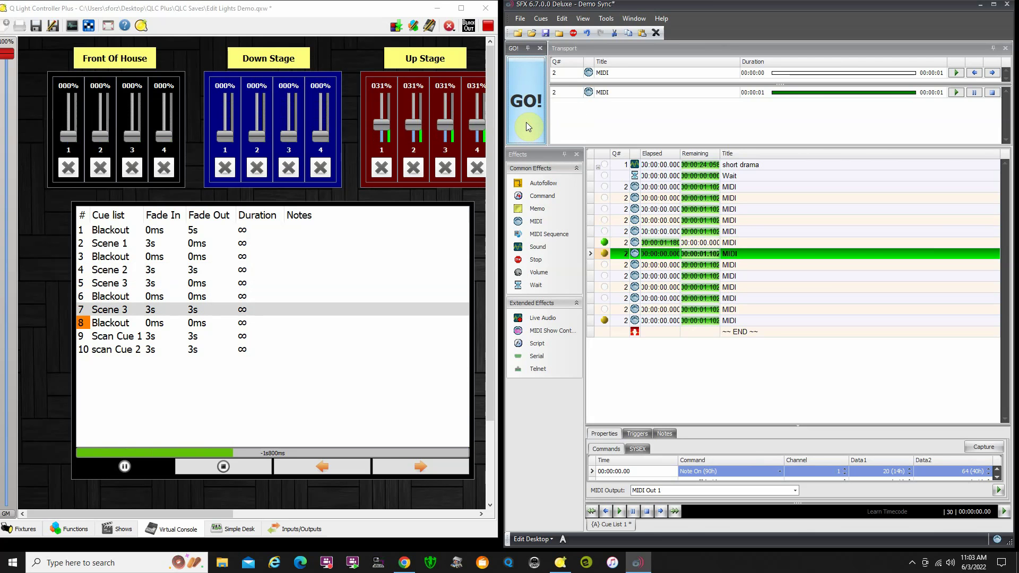